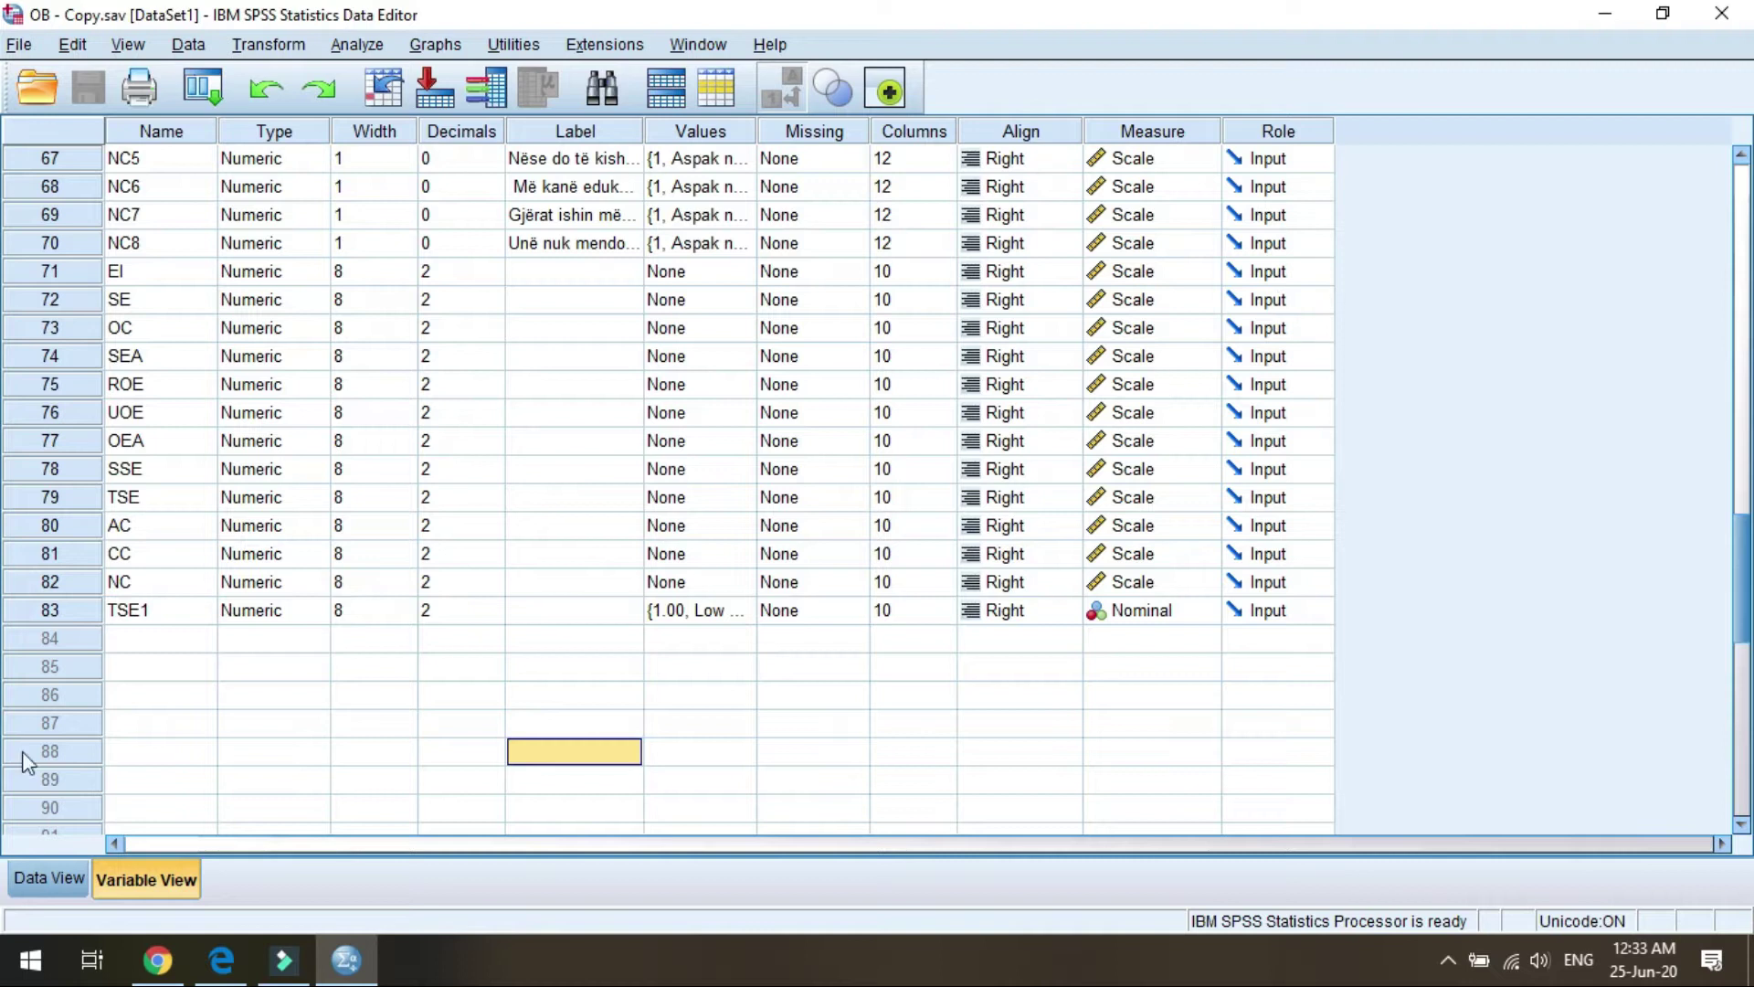
# - Delete the variable TSE1 from the end of the variable list
pyautogui.click(81, 610)
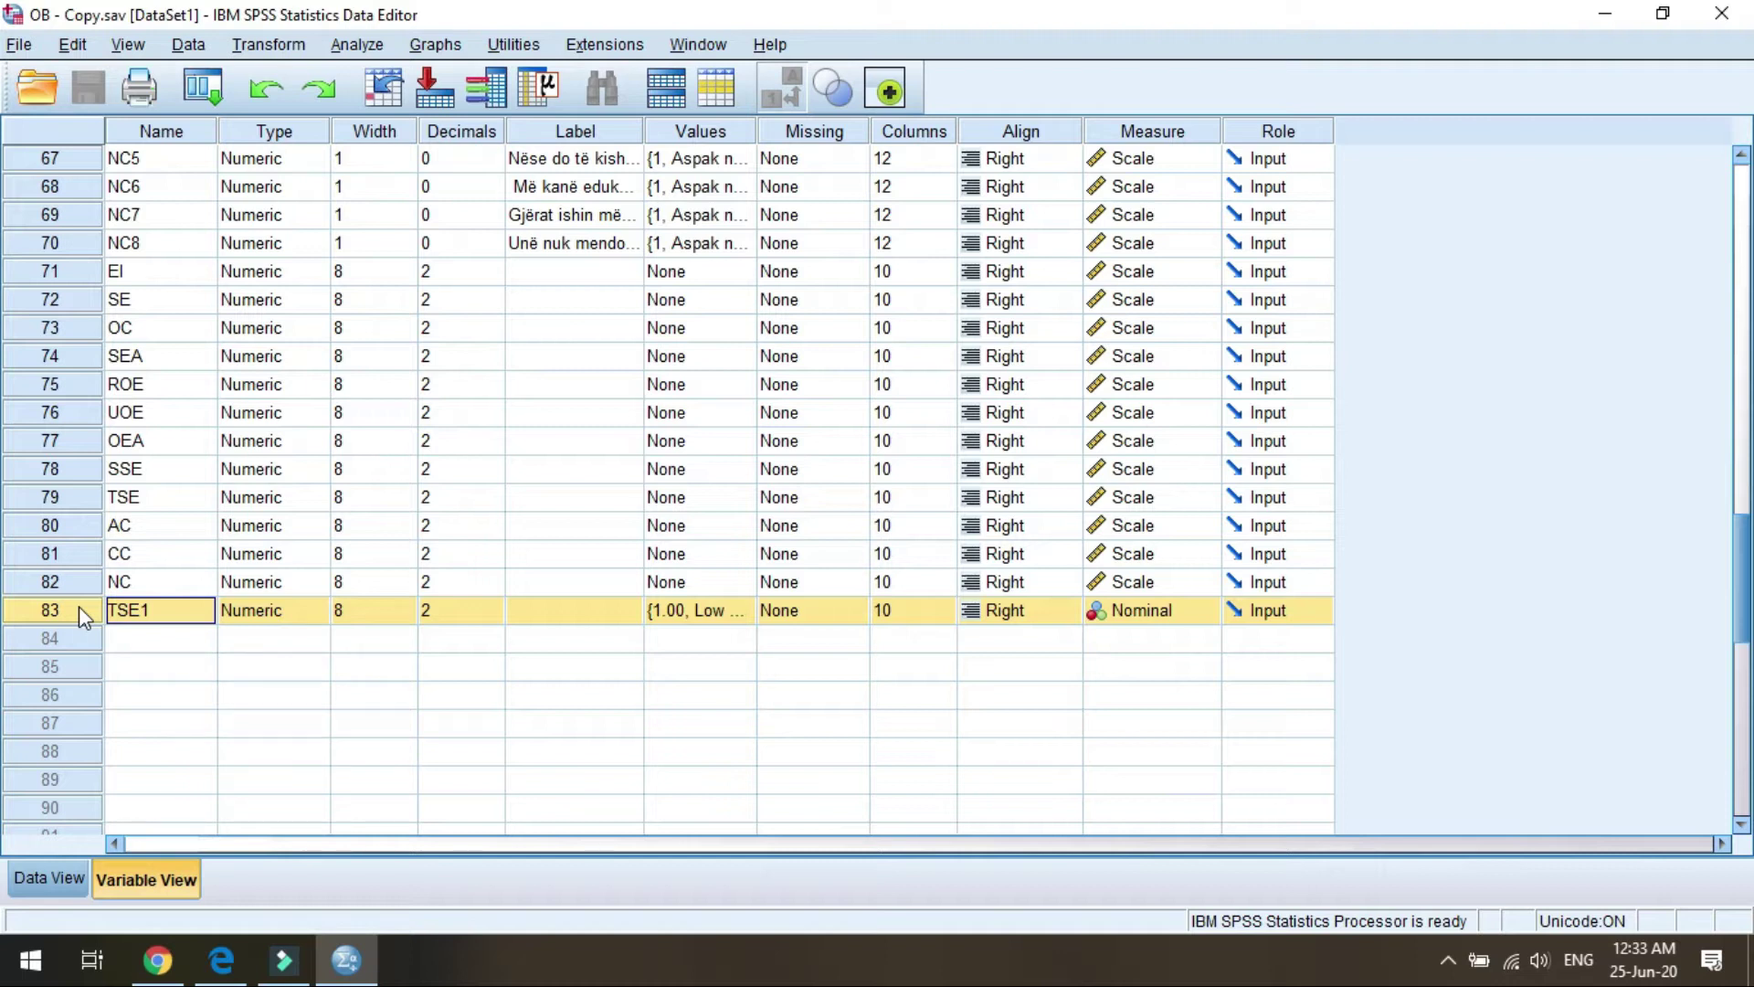
pyautogui.click(173, 639)
pyautogui.click(79, 610)
pyautogui.rightClick(79, 610)
pyautogui.click(130, 680)
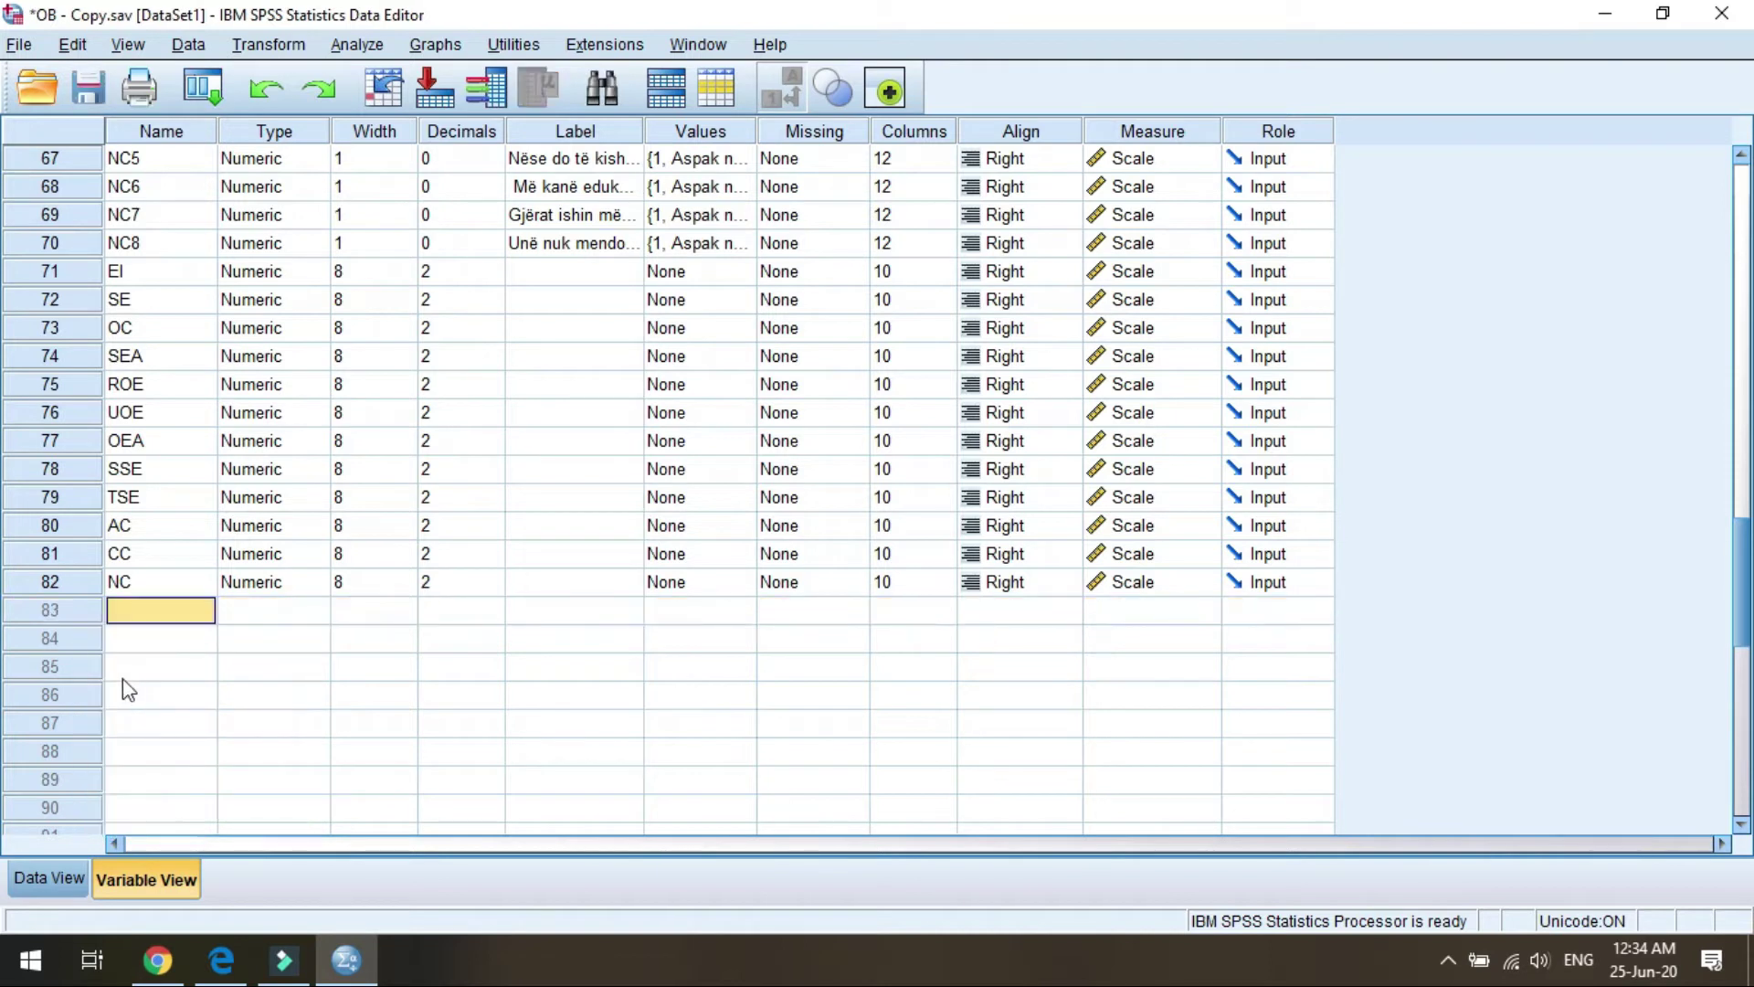
# - Run Descriptives on the variable SE with mean, standard deviation, minimum and maximum
pyautogui.click(356, 43)
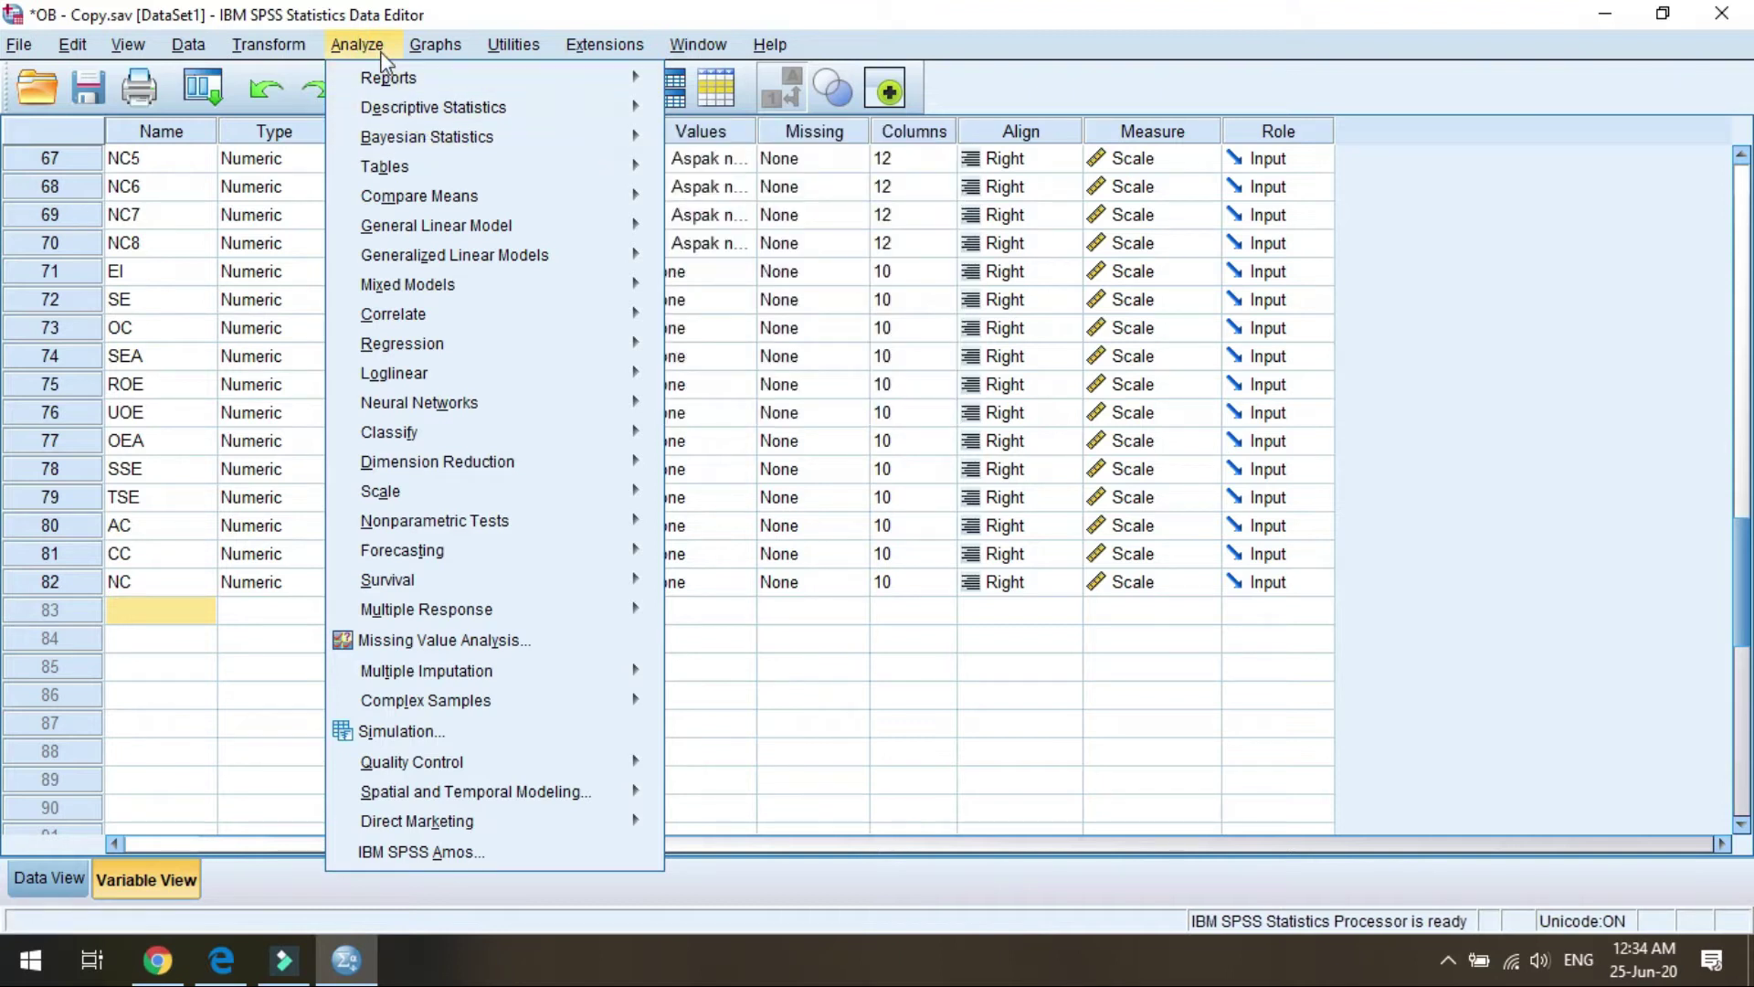
pyautogui.moveTo(660, 105)
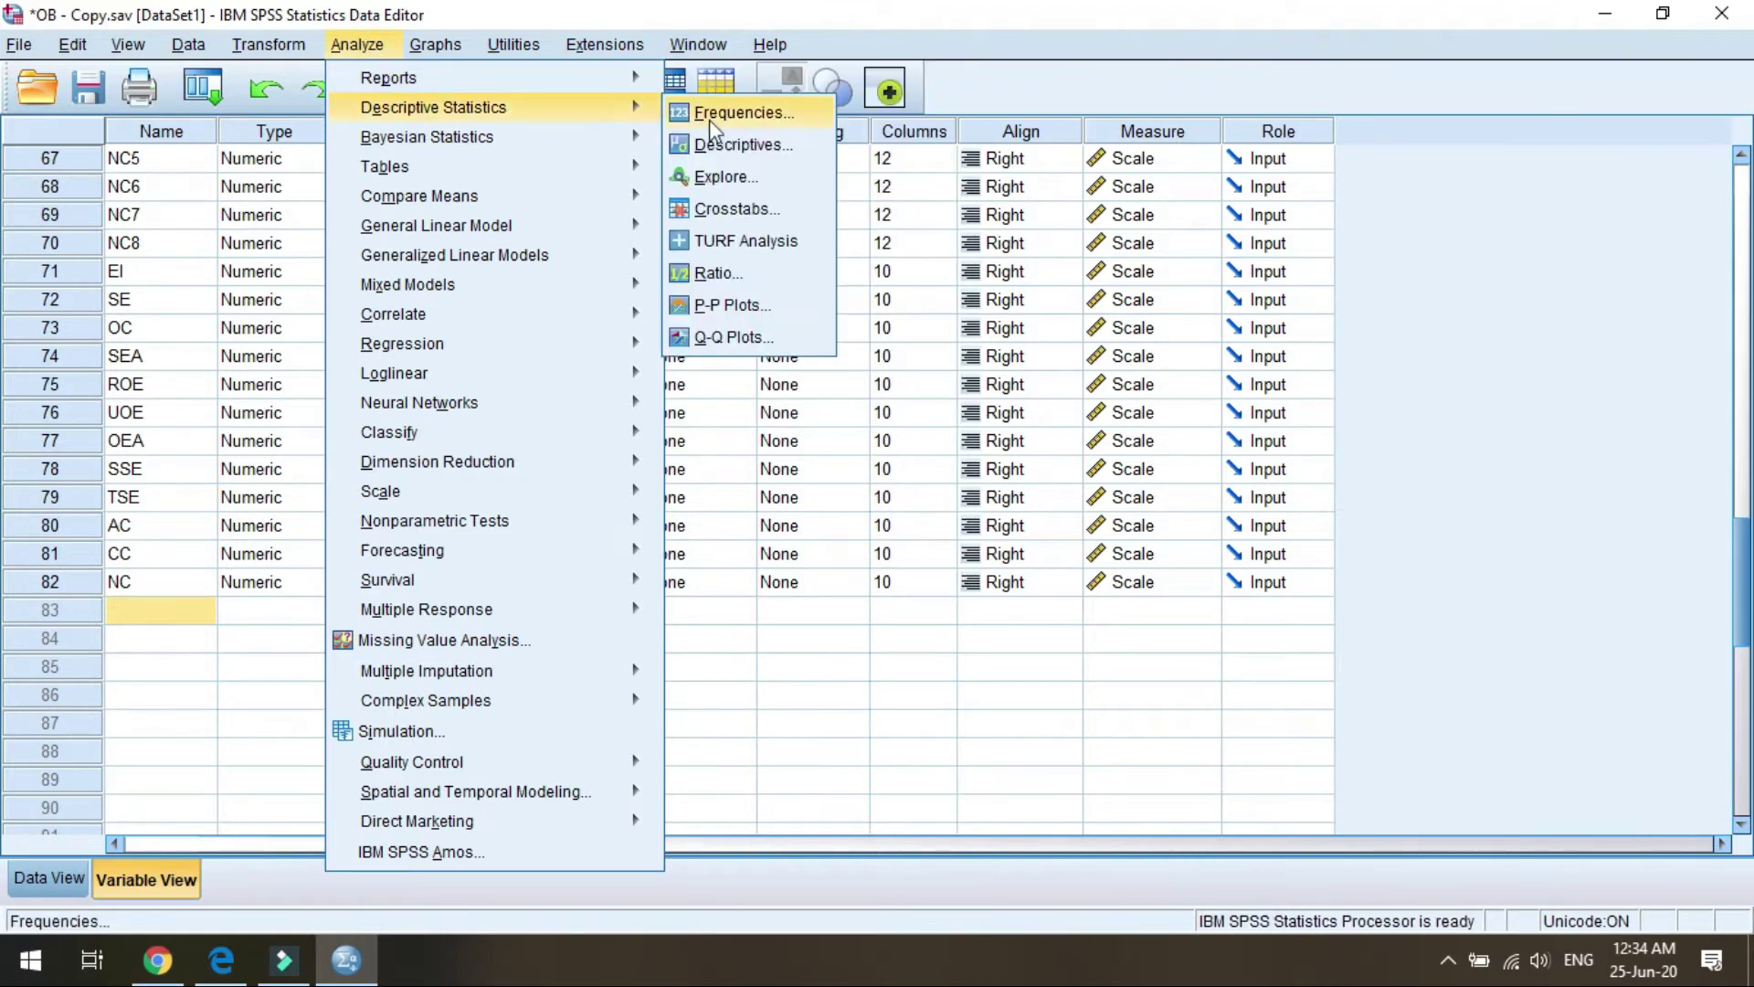
pyautogui.click(726, 139)
pyautogui.scroll(-20, 621, 384)
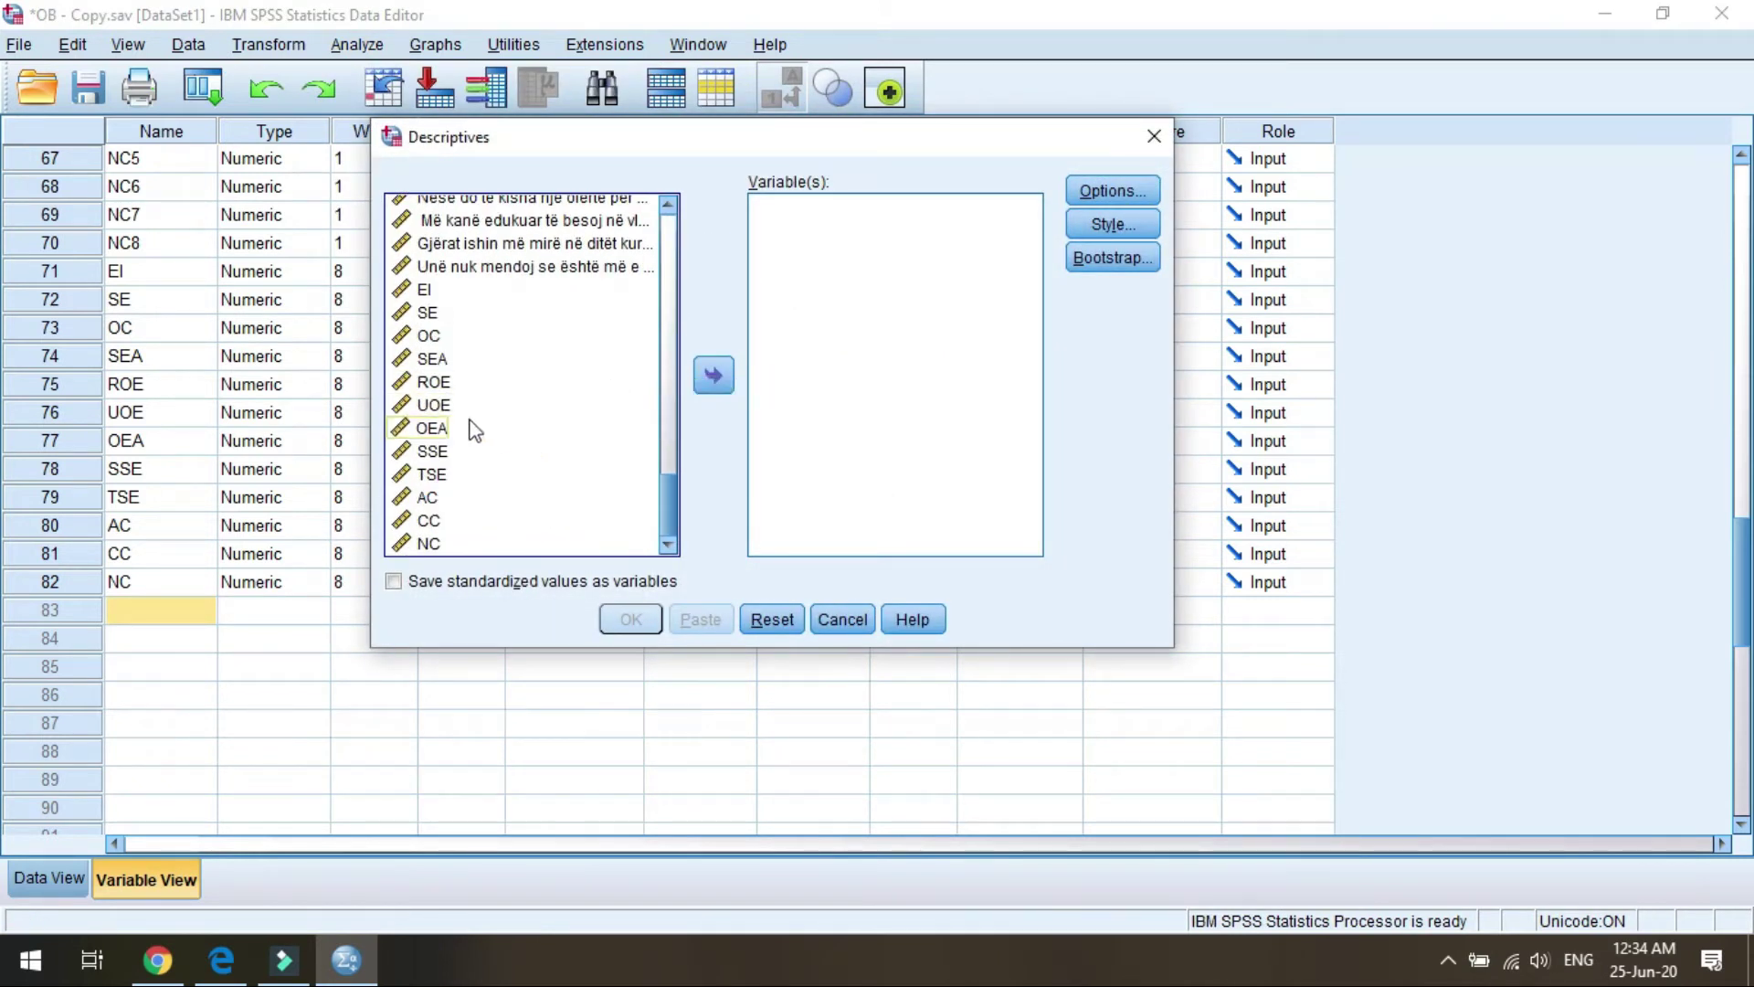
pyautogui.click(443, 318)
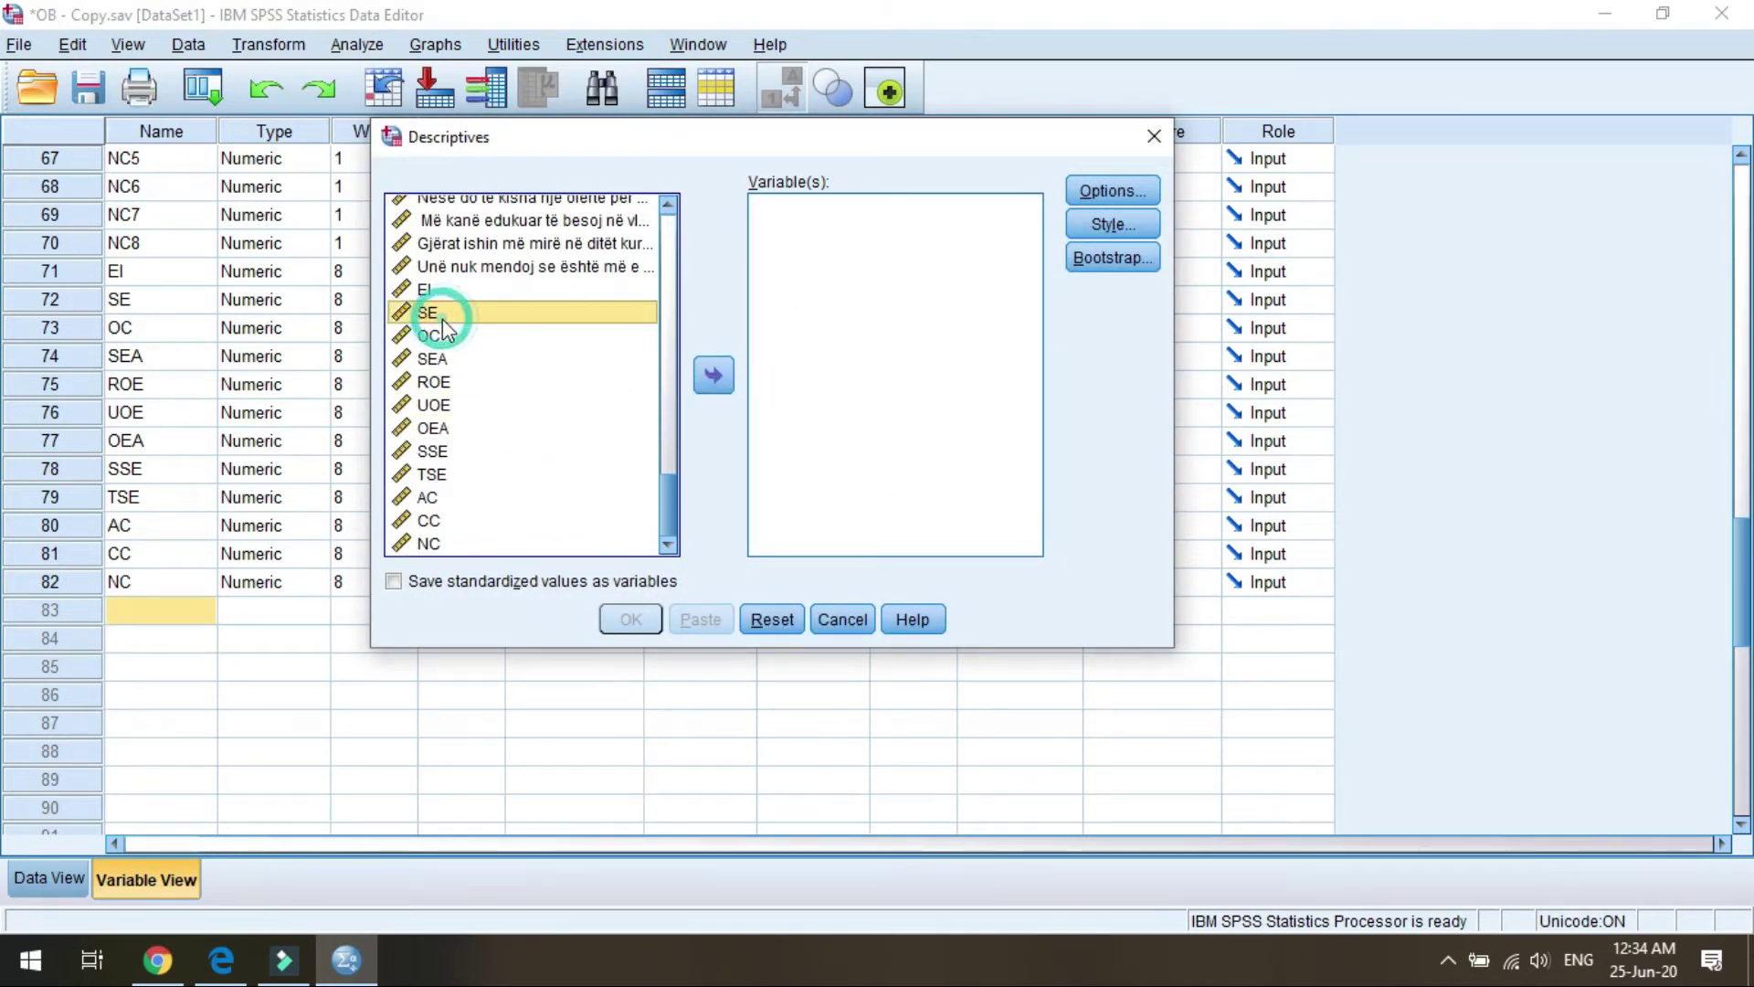
pyautogui.click(715, 375)
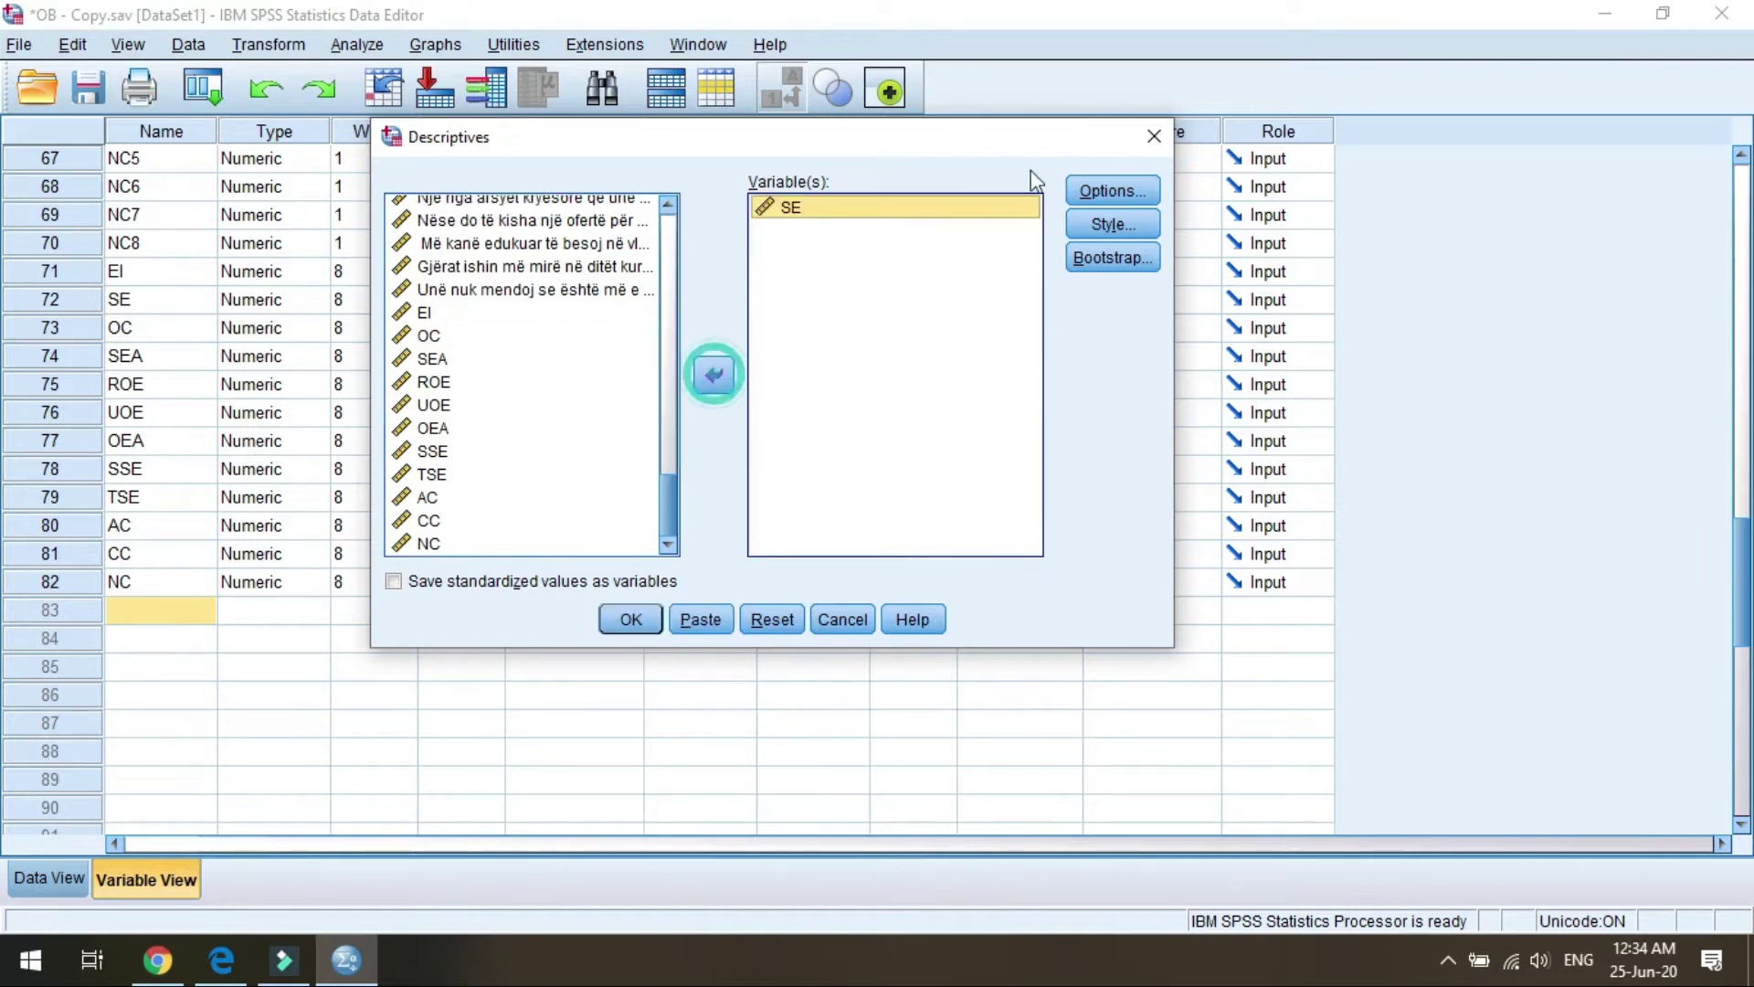
pyautogui.click(1096, 188)
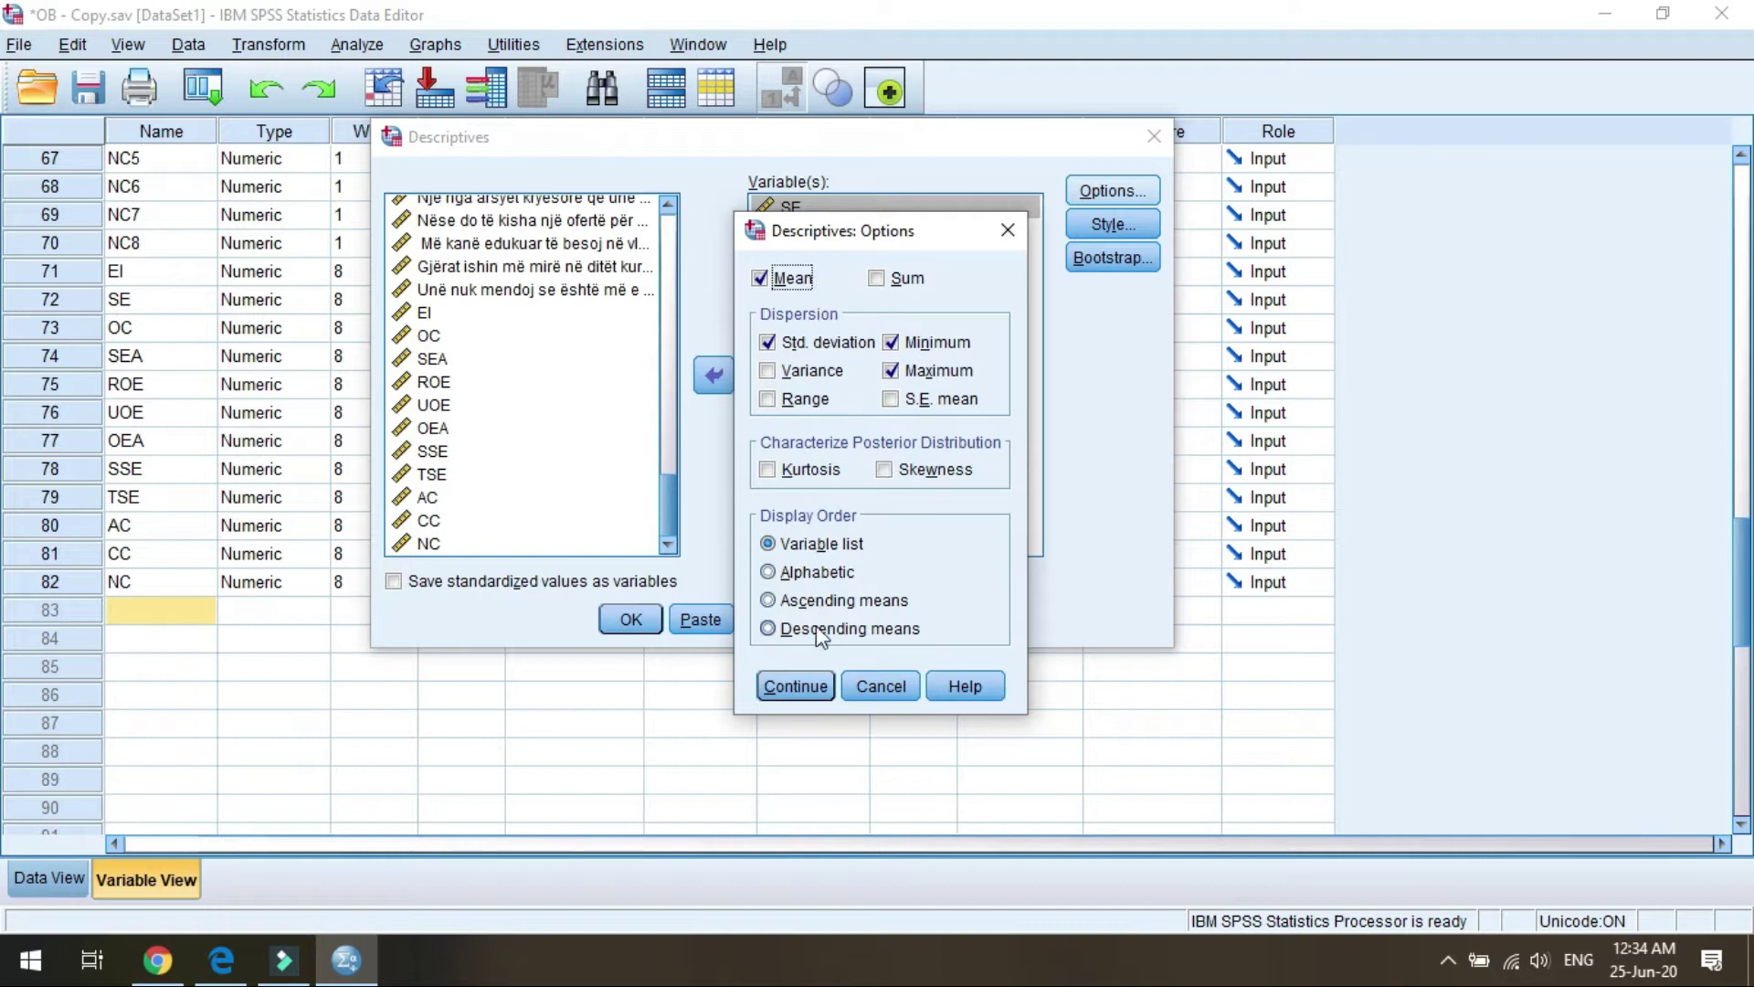
pyautogui.click(791, 686)
pyautogui.click(629, 619)
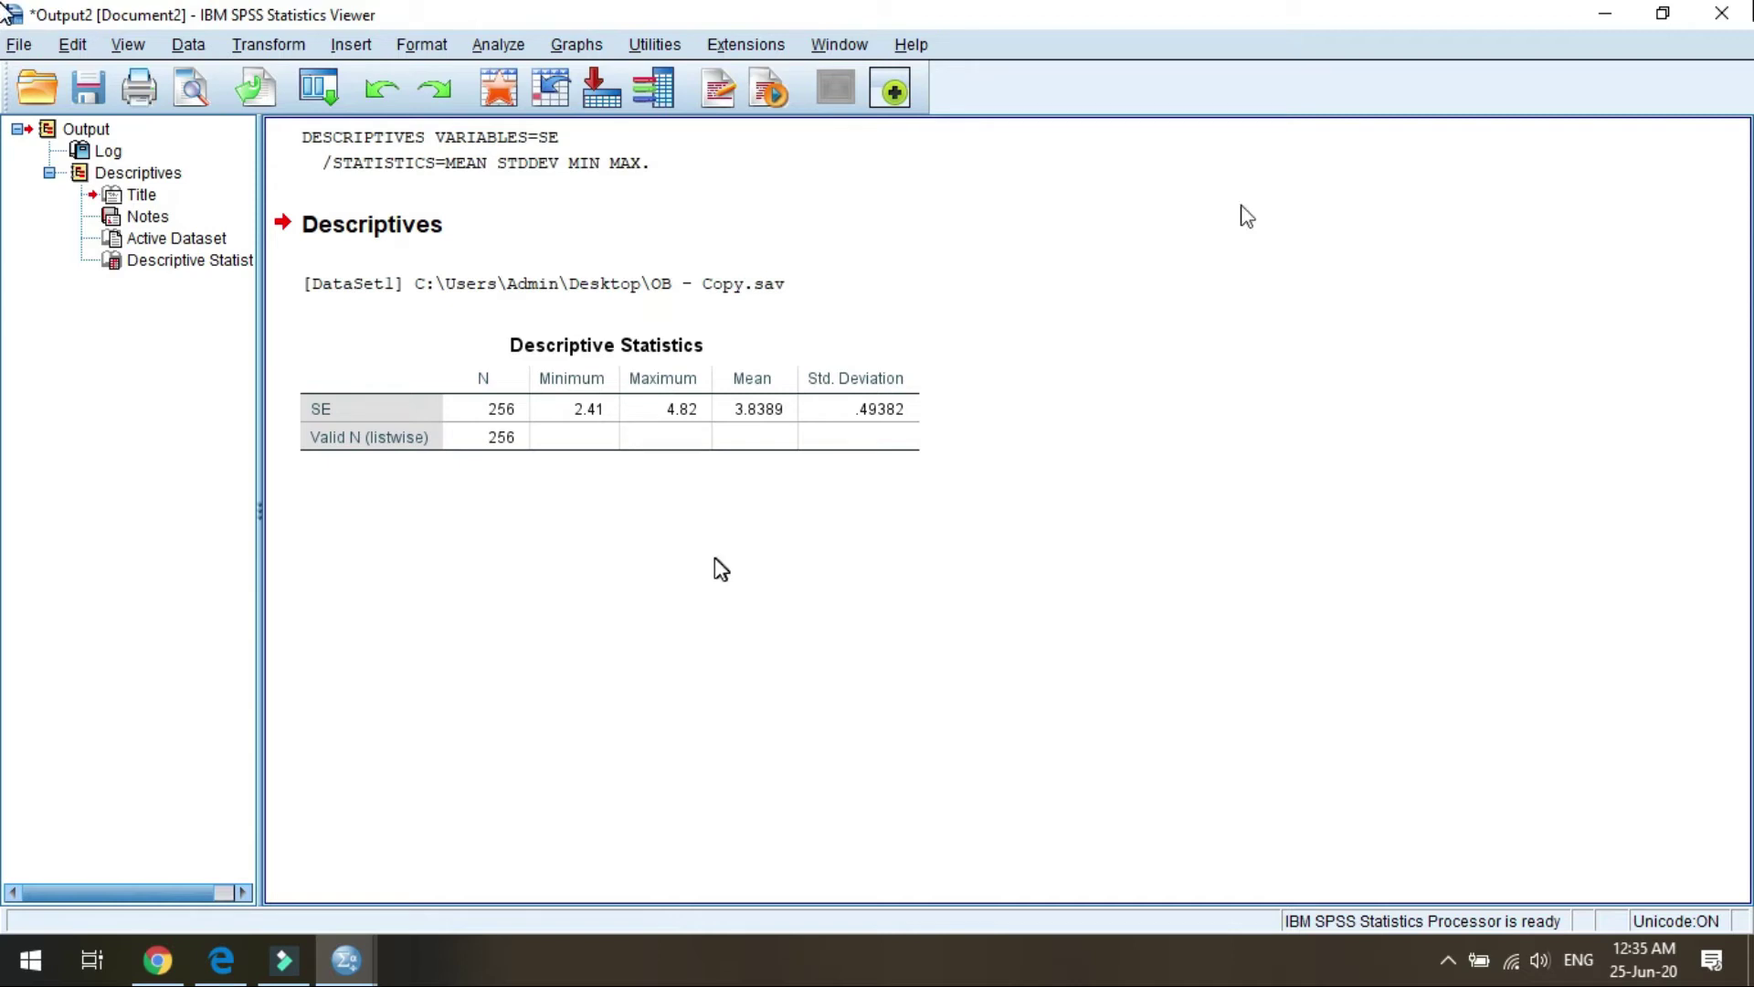
pyautogui.click(848, 365)
# - Set up a Recode into Different Variables from SE to an output variable named Self_Efficacy
pyautogui.click(291, 46)
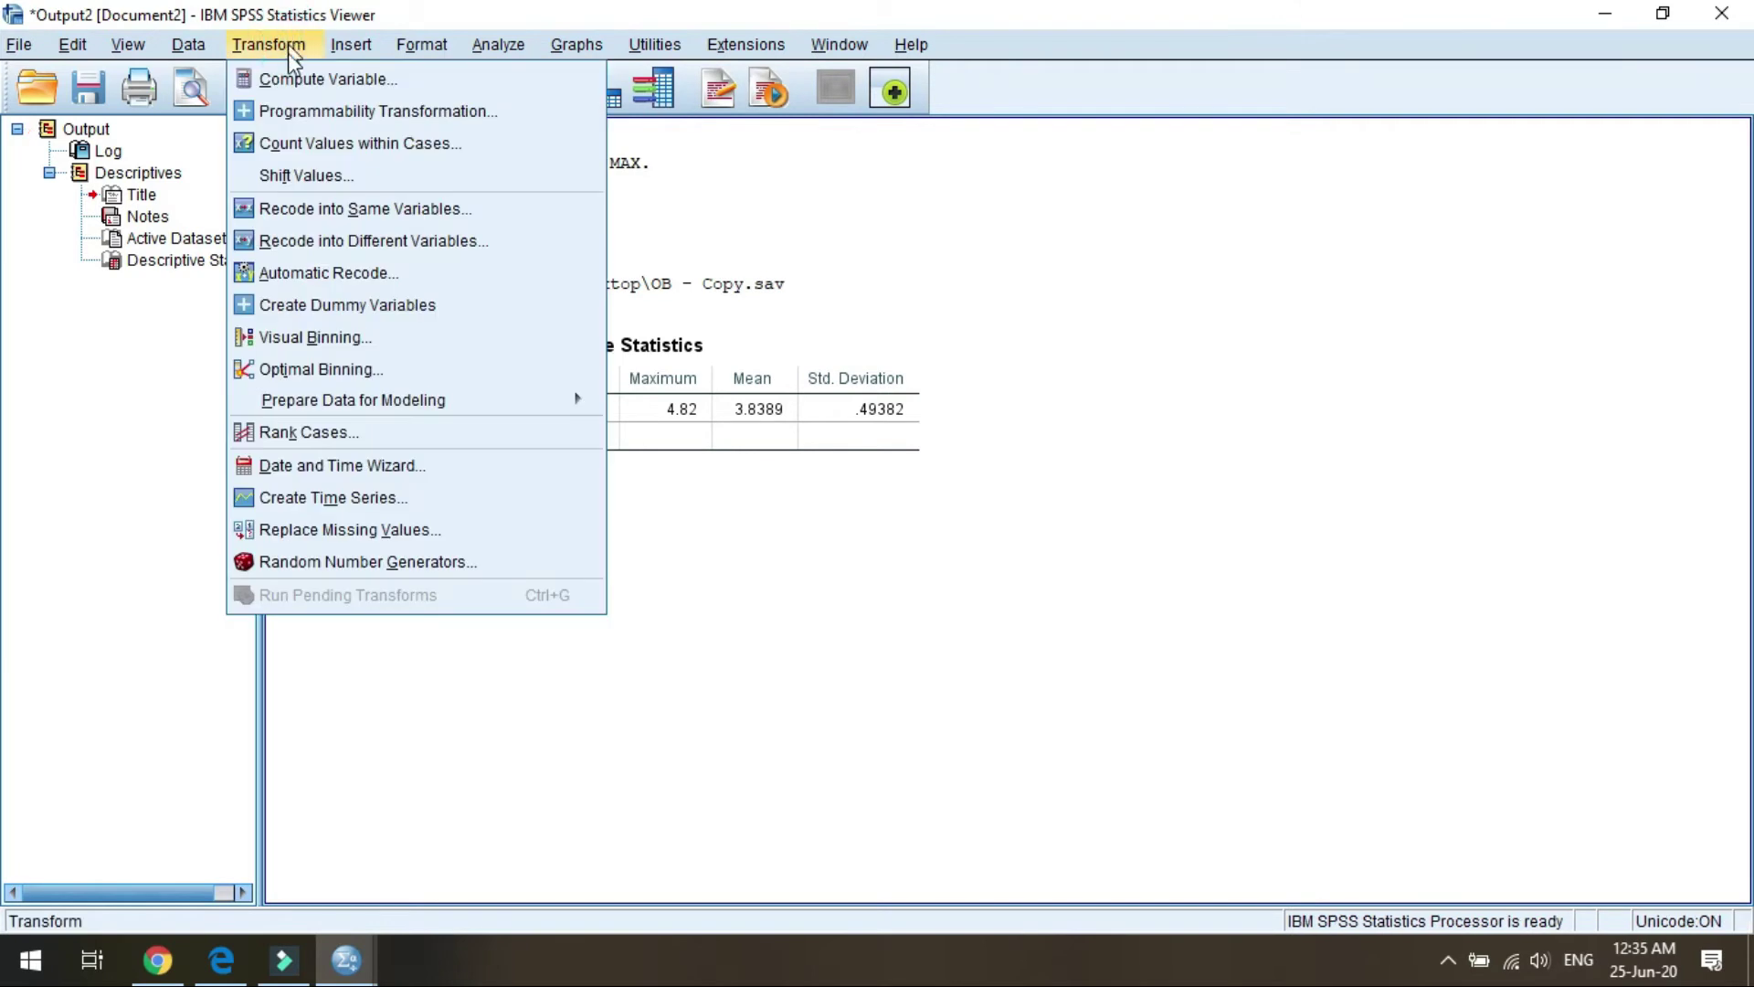
pyautogui.click(333, 240)
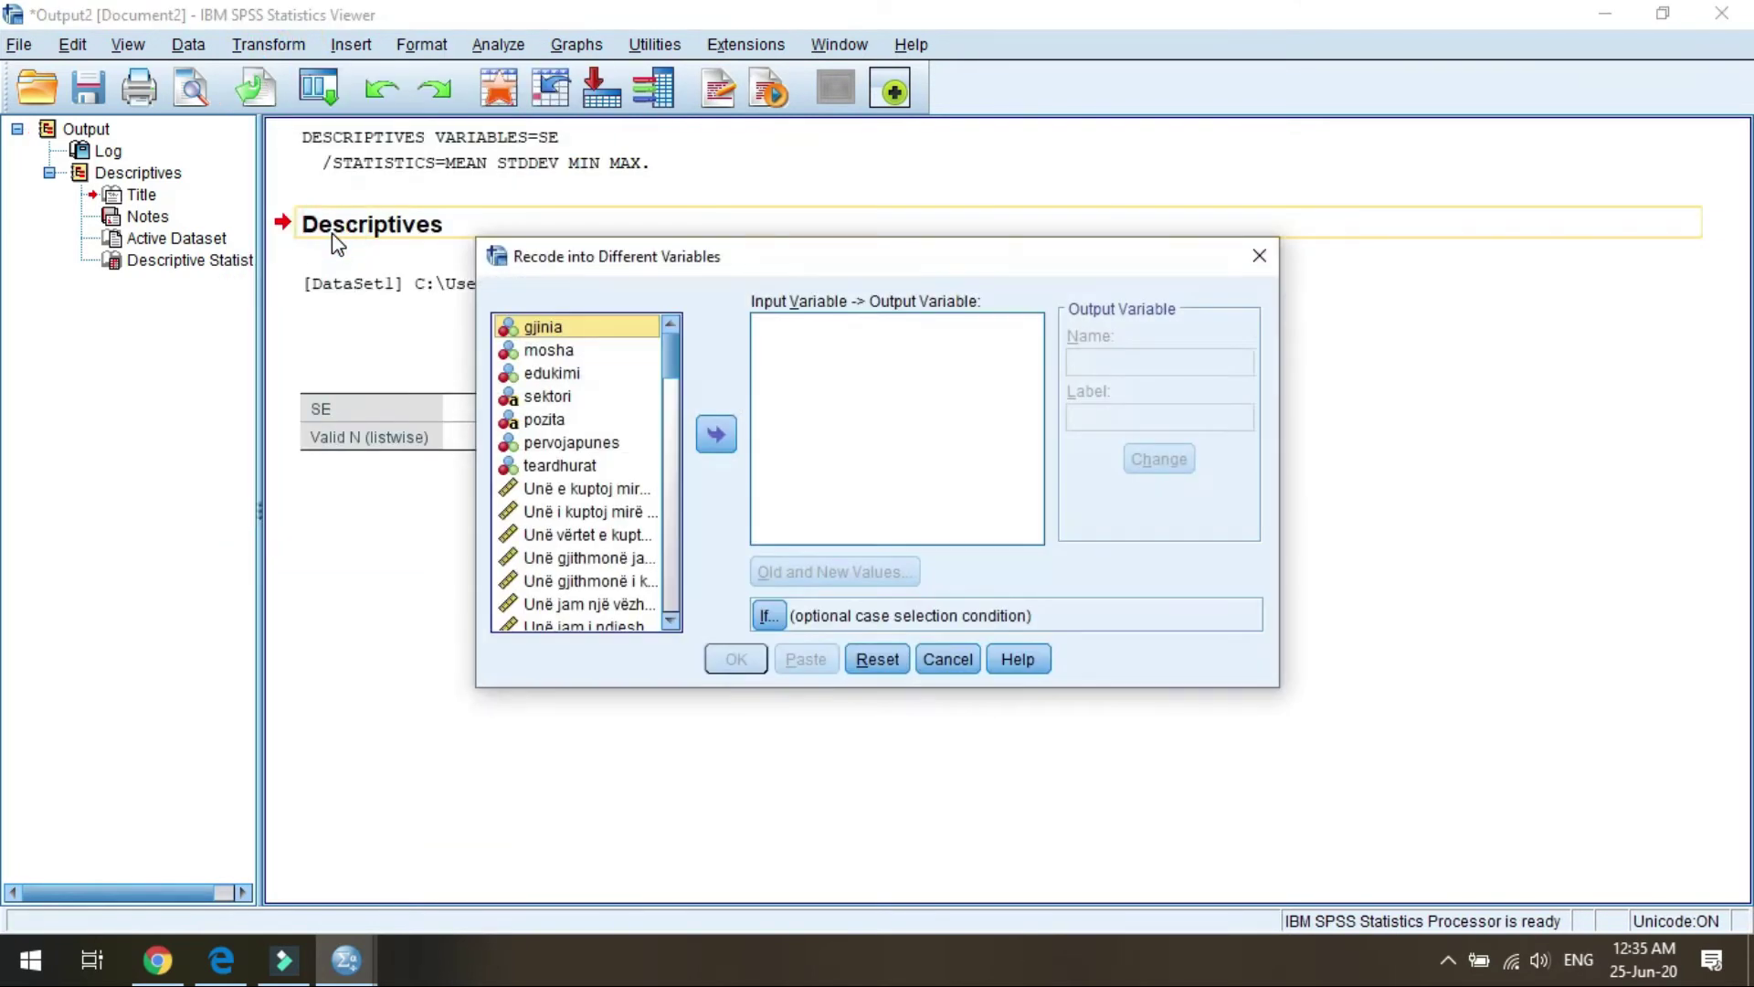
pyautogui.scroll(-10, 571, 402)
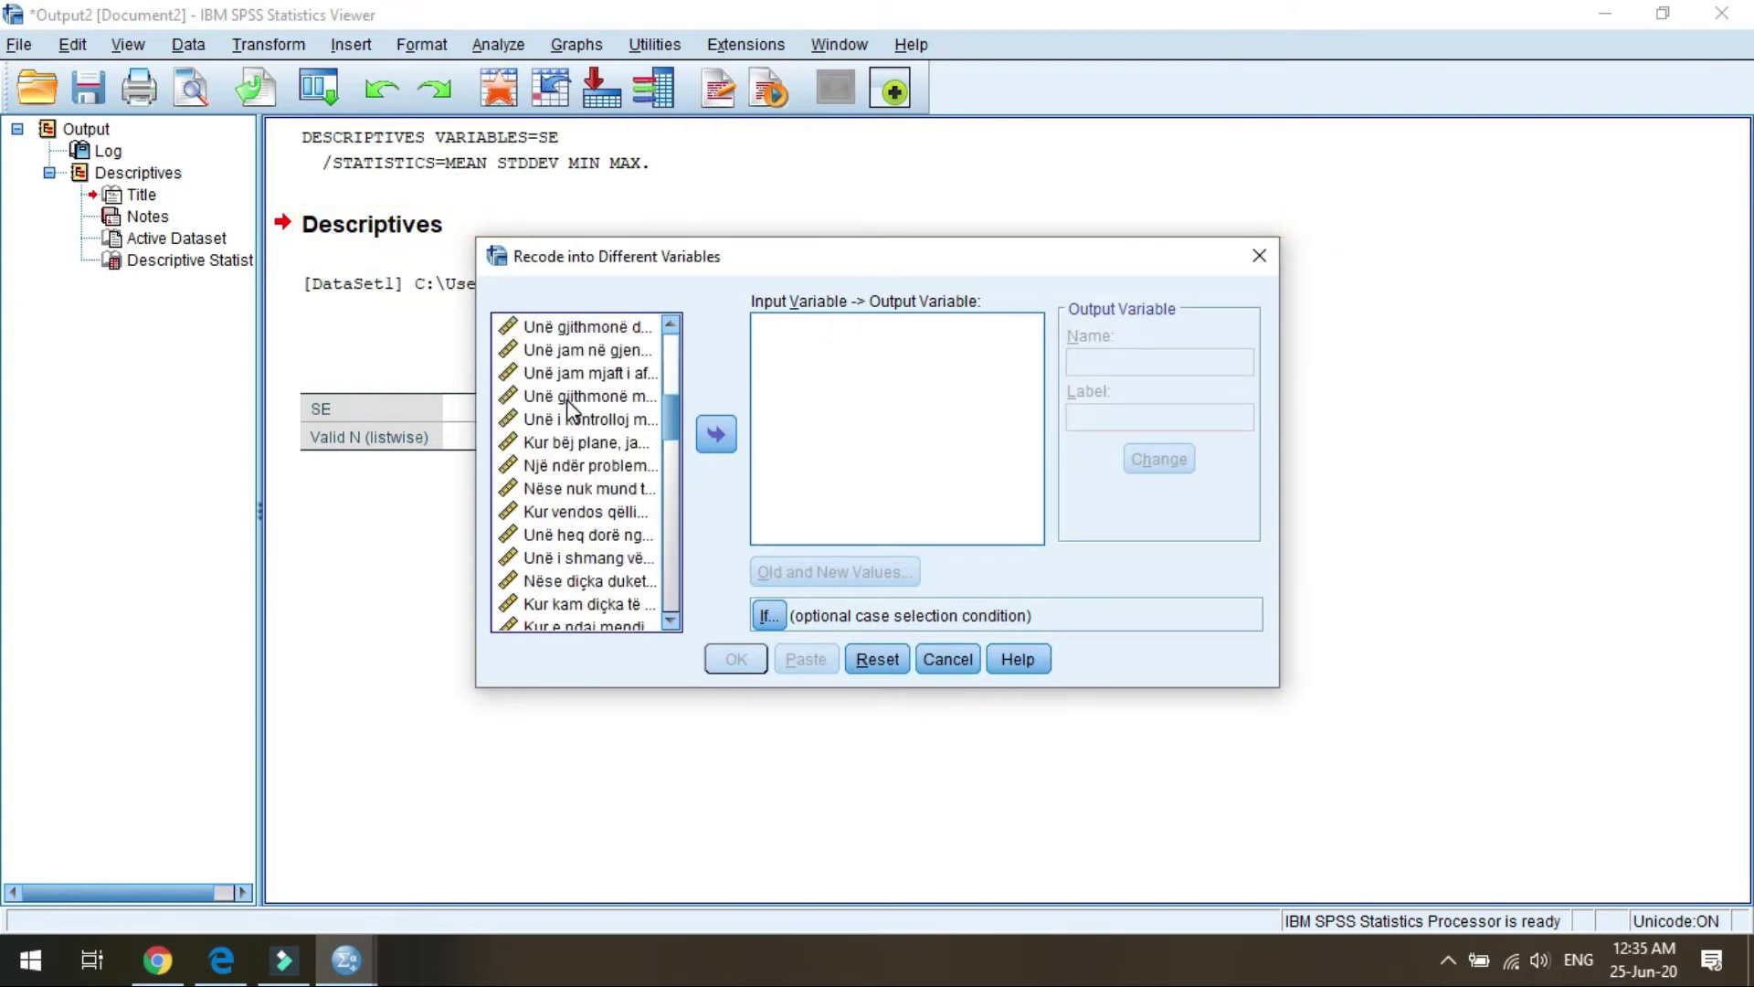
pyautogui.scroll(-6, 610, 498)
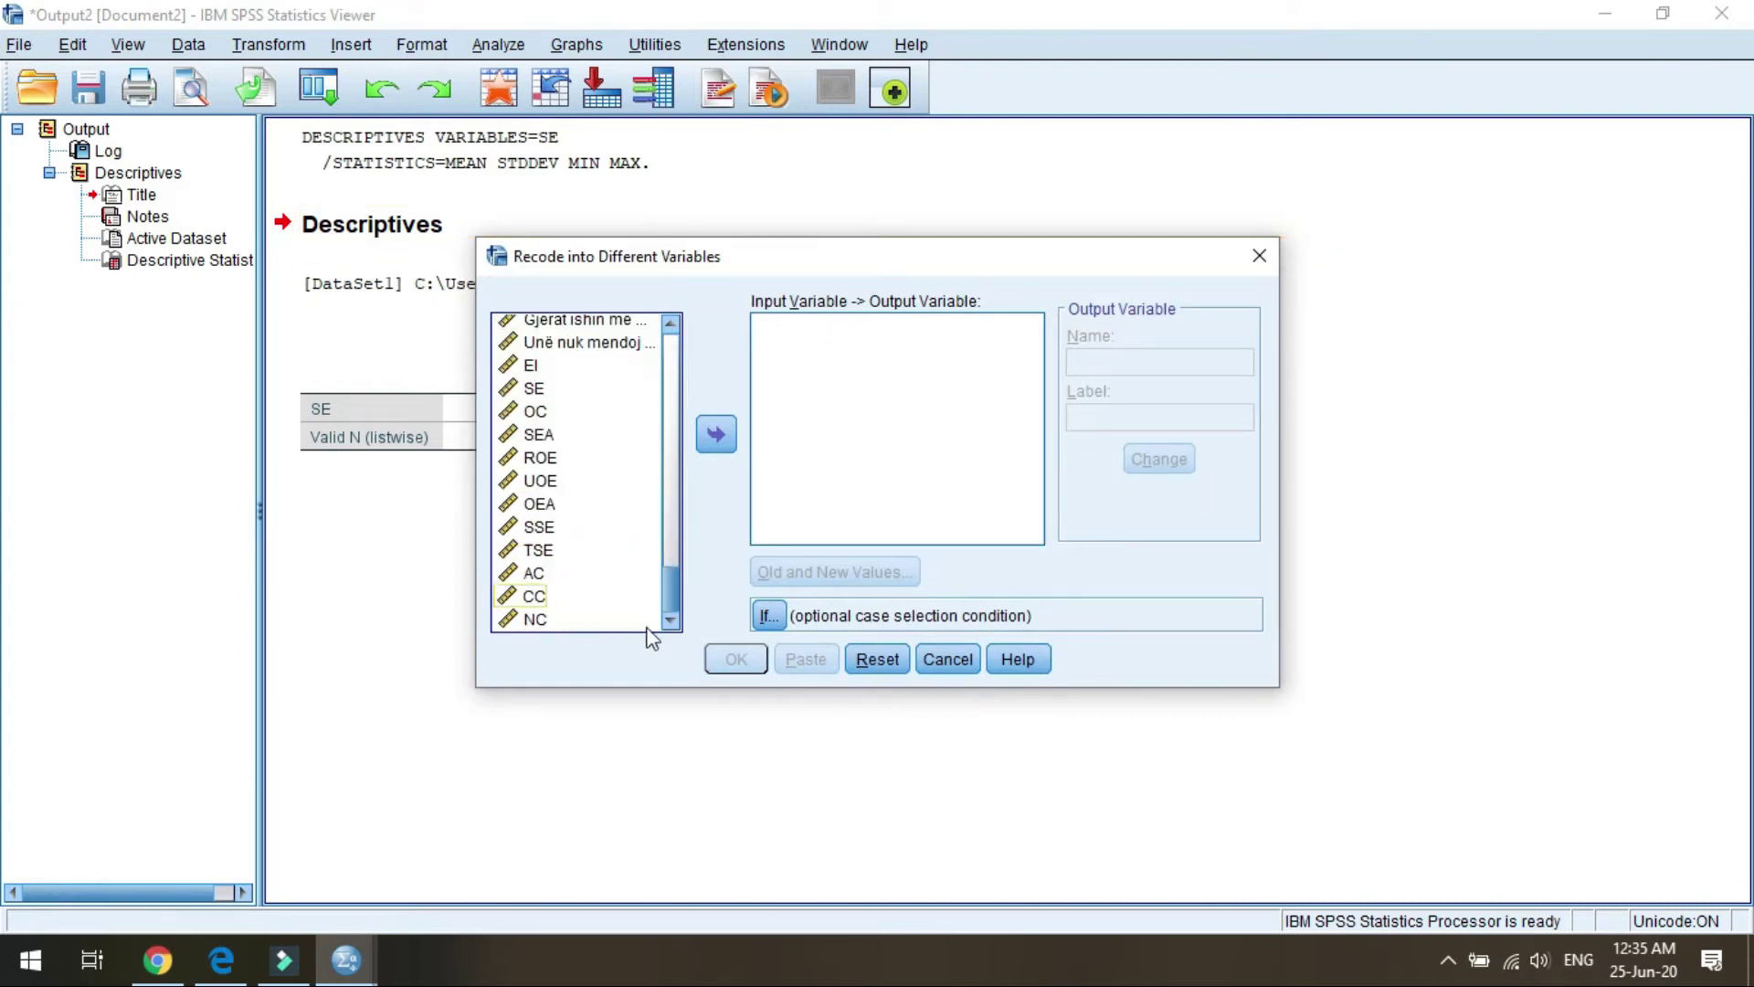
pyautogui.click(539, 388)
pyautogui.click(716, 434)
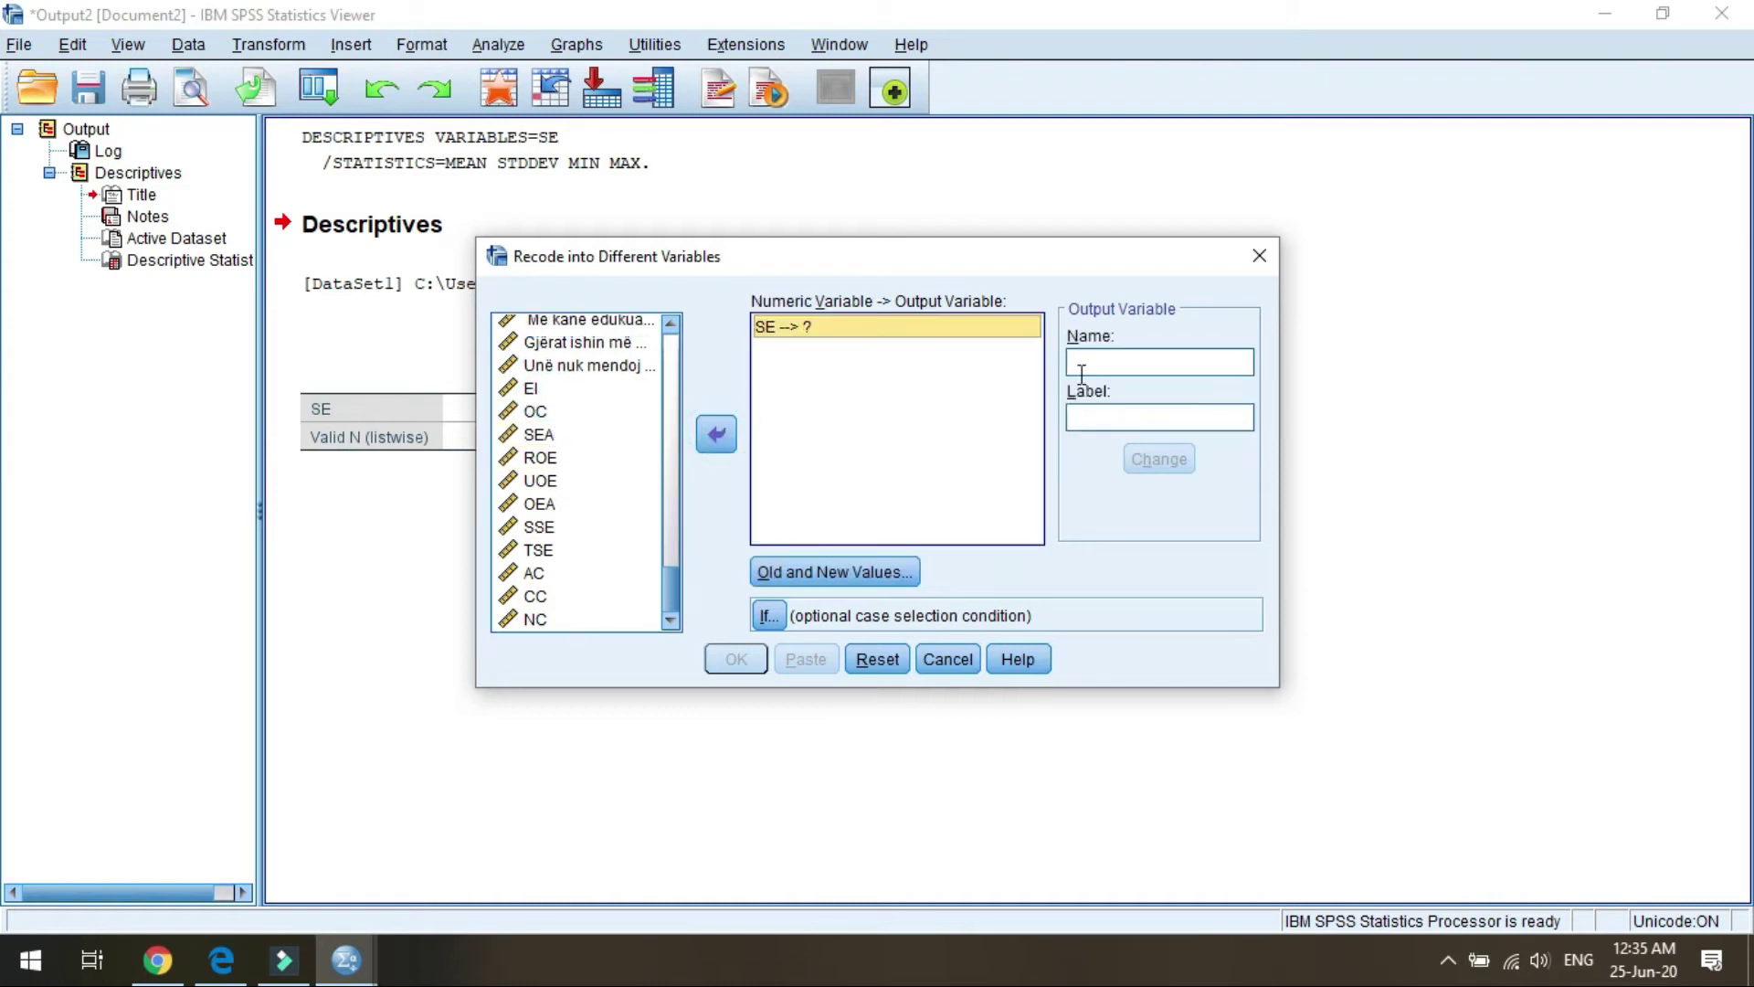
pyautogui.click(1126, 360)
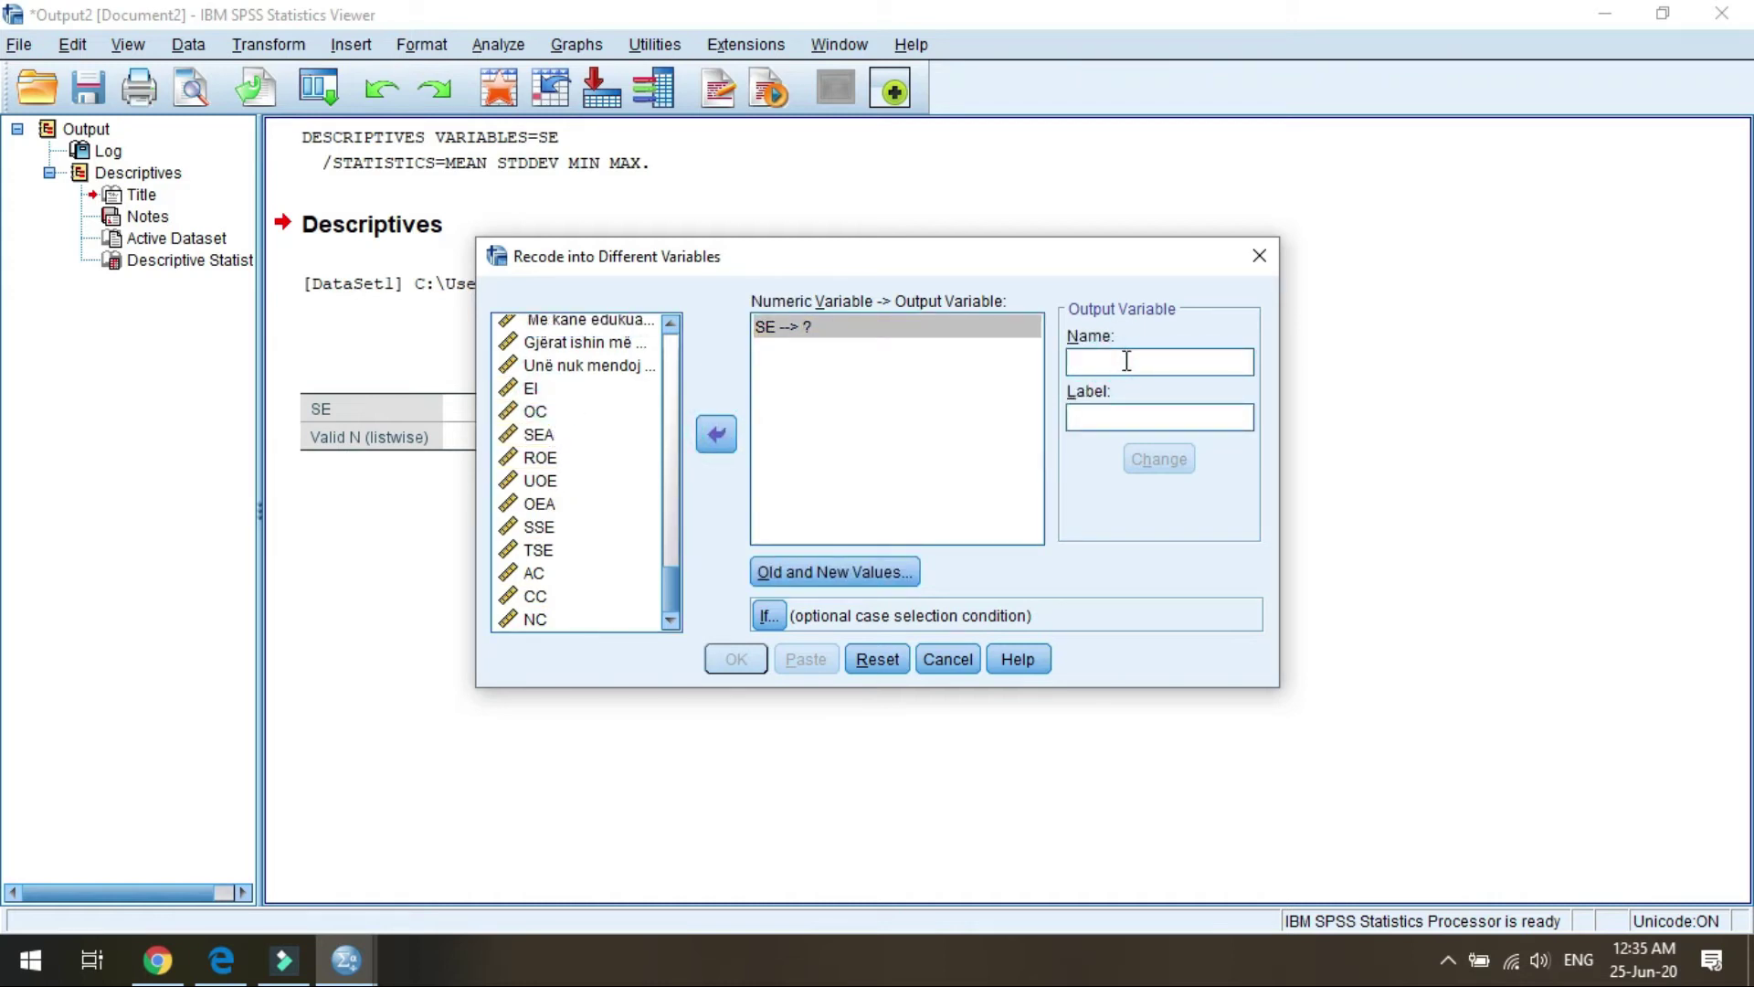
pyautogui.write('Self')
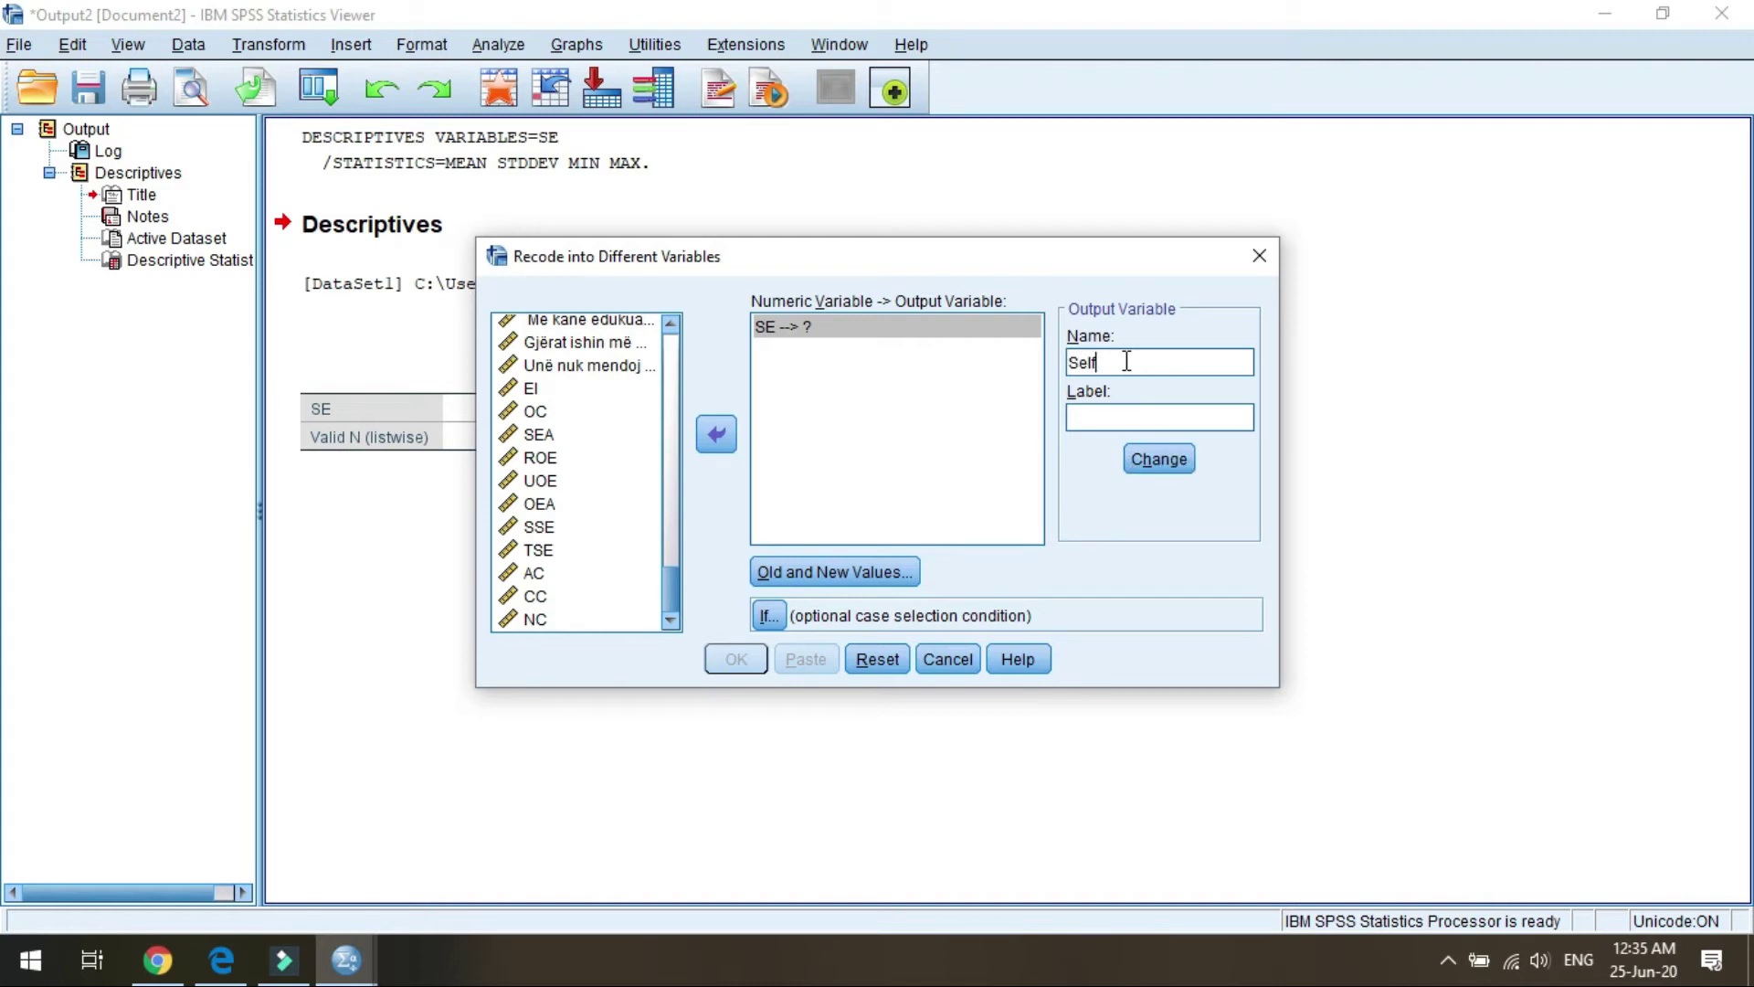
pyautogui.write('_Efficacy')
pyautogui.click(1159, 459)
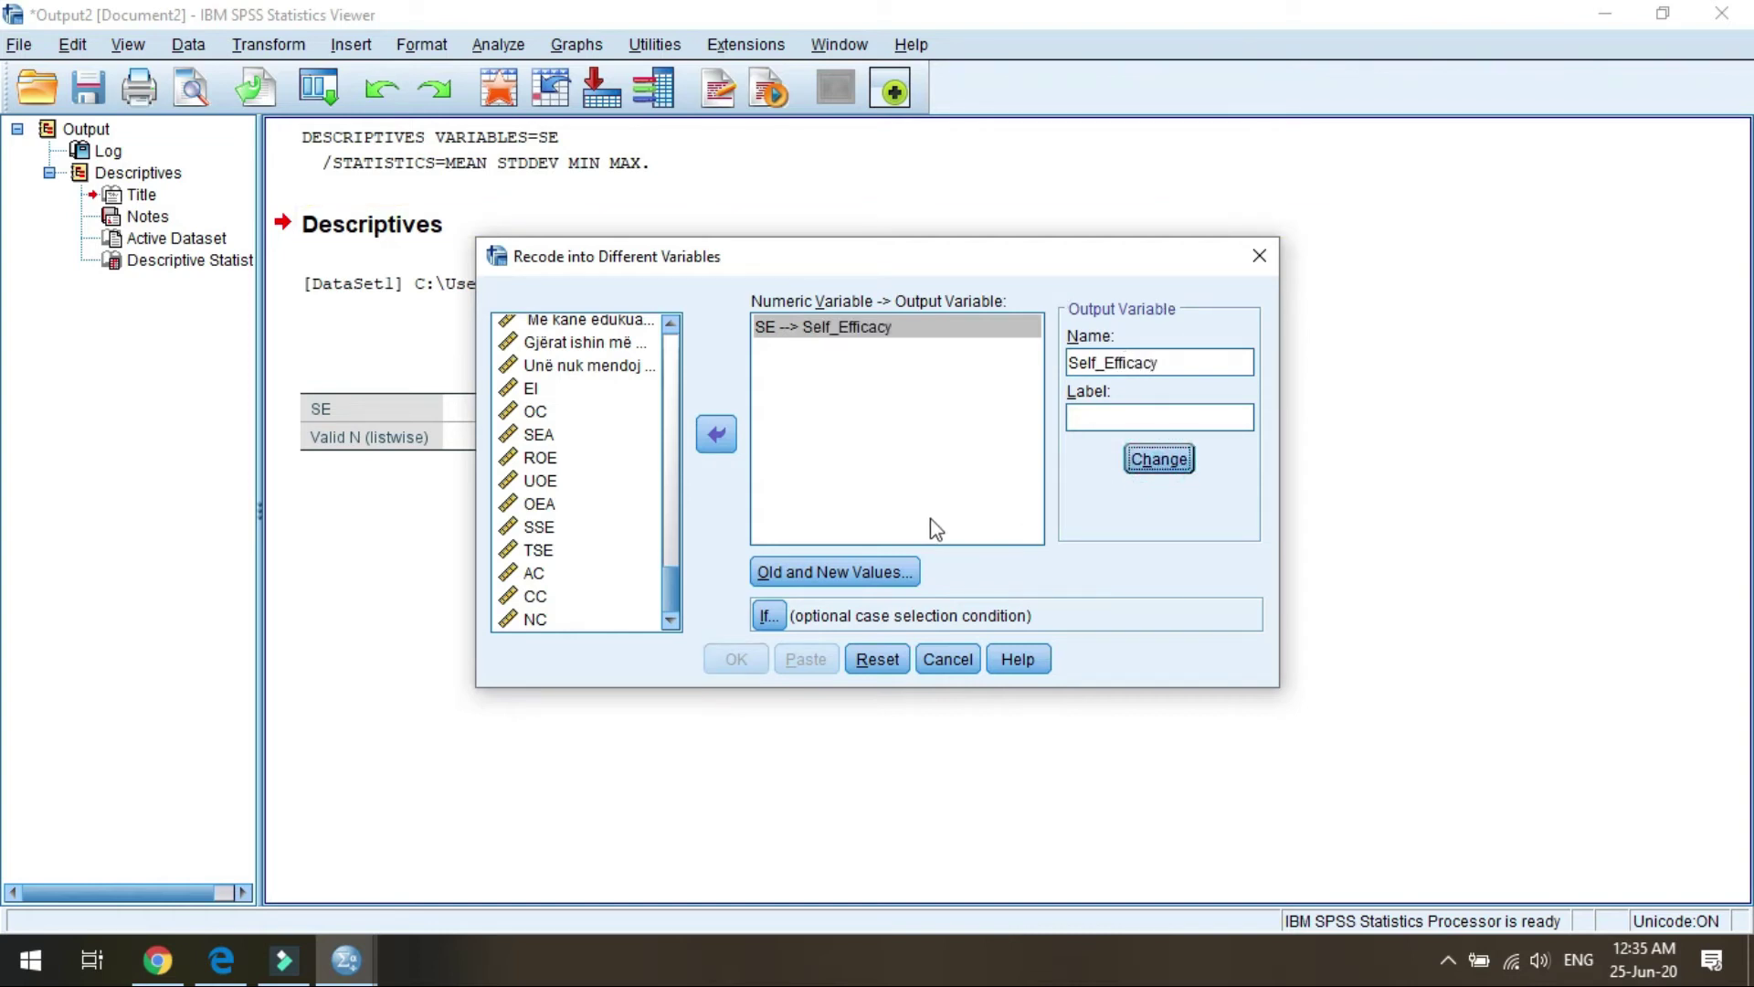
# - Add a recode rule that turns the range from lowest through 3.83 into the new value 1
pyautogui.click(825, 576)
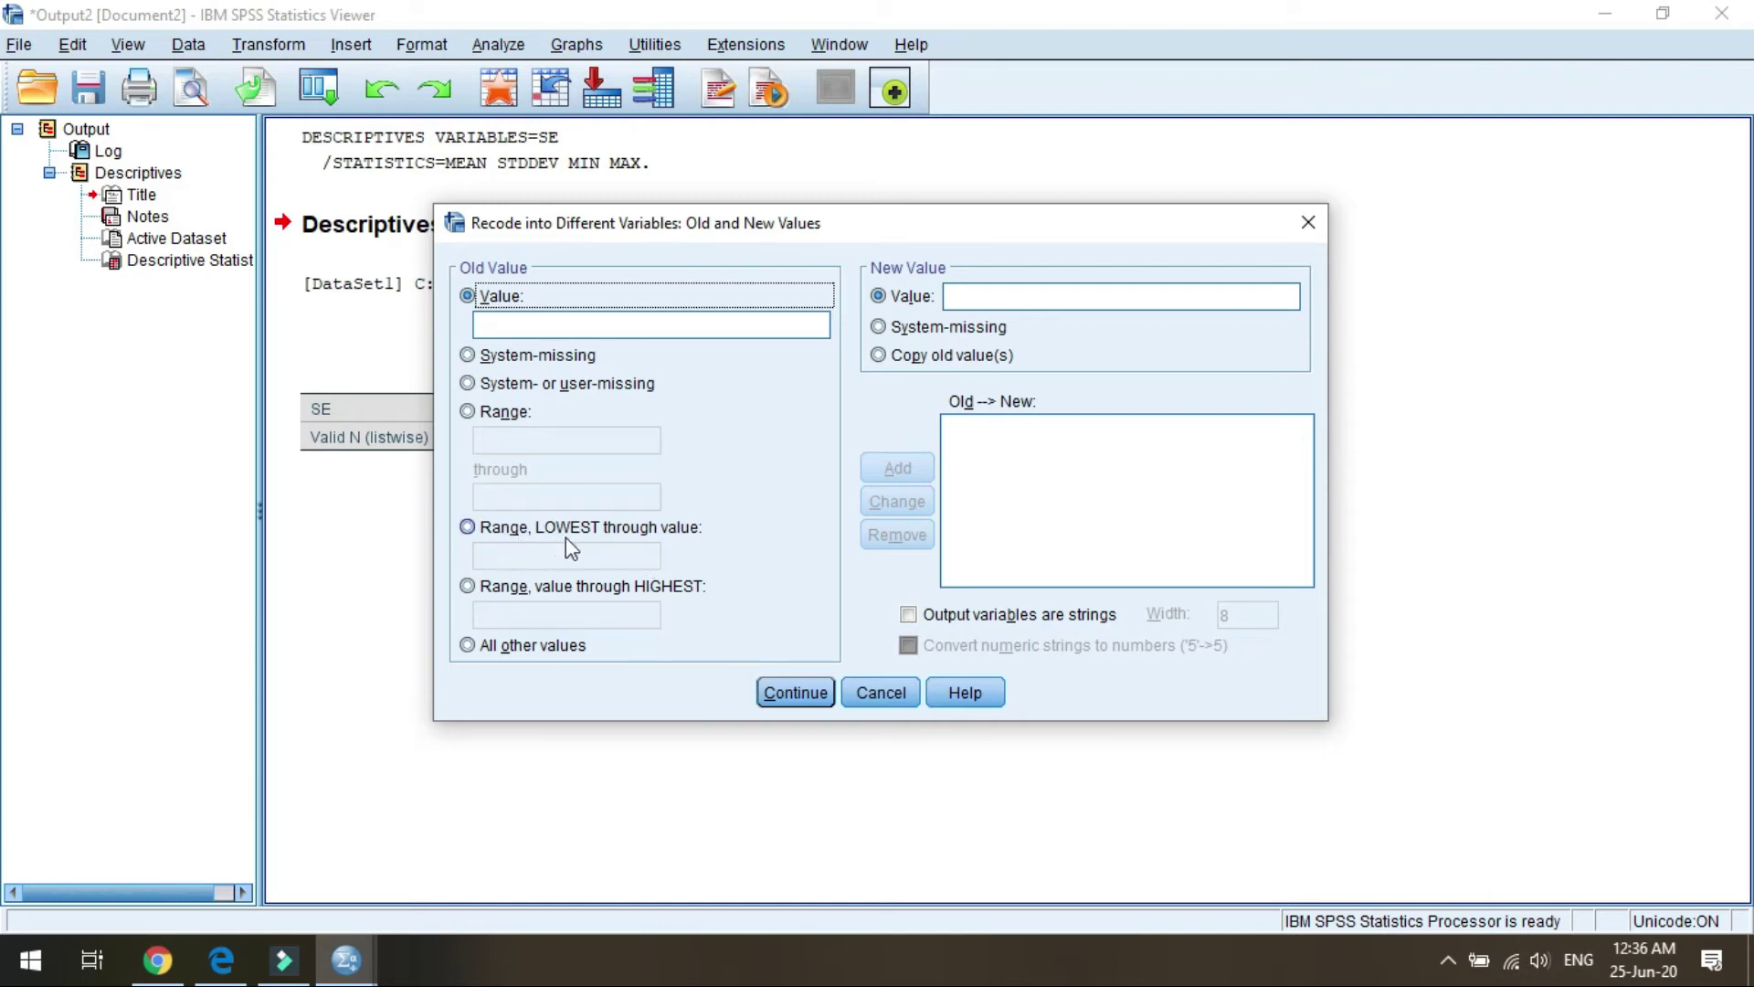
pyautogui.click(624, 538)
pyautogui.click(610, 555)
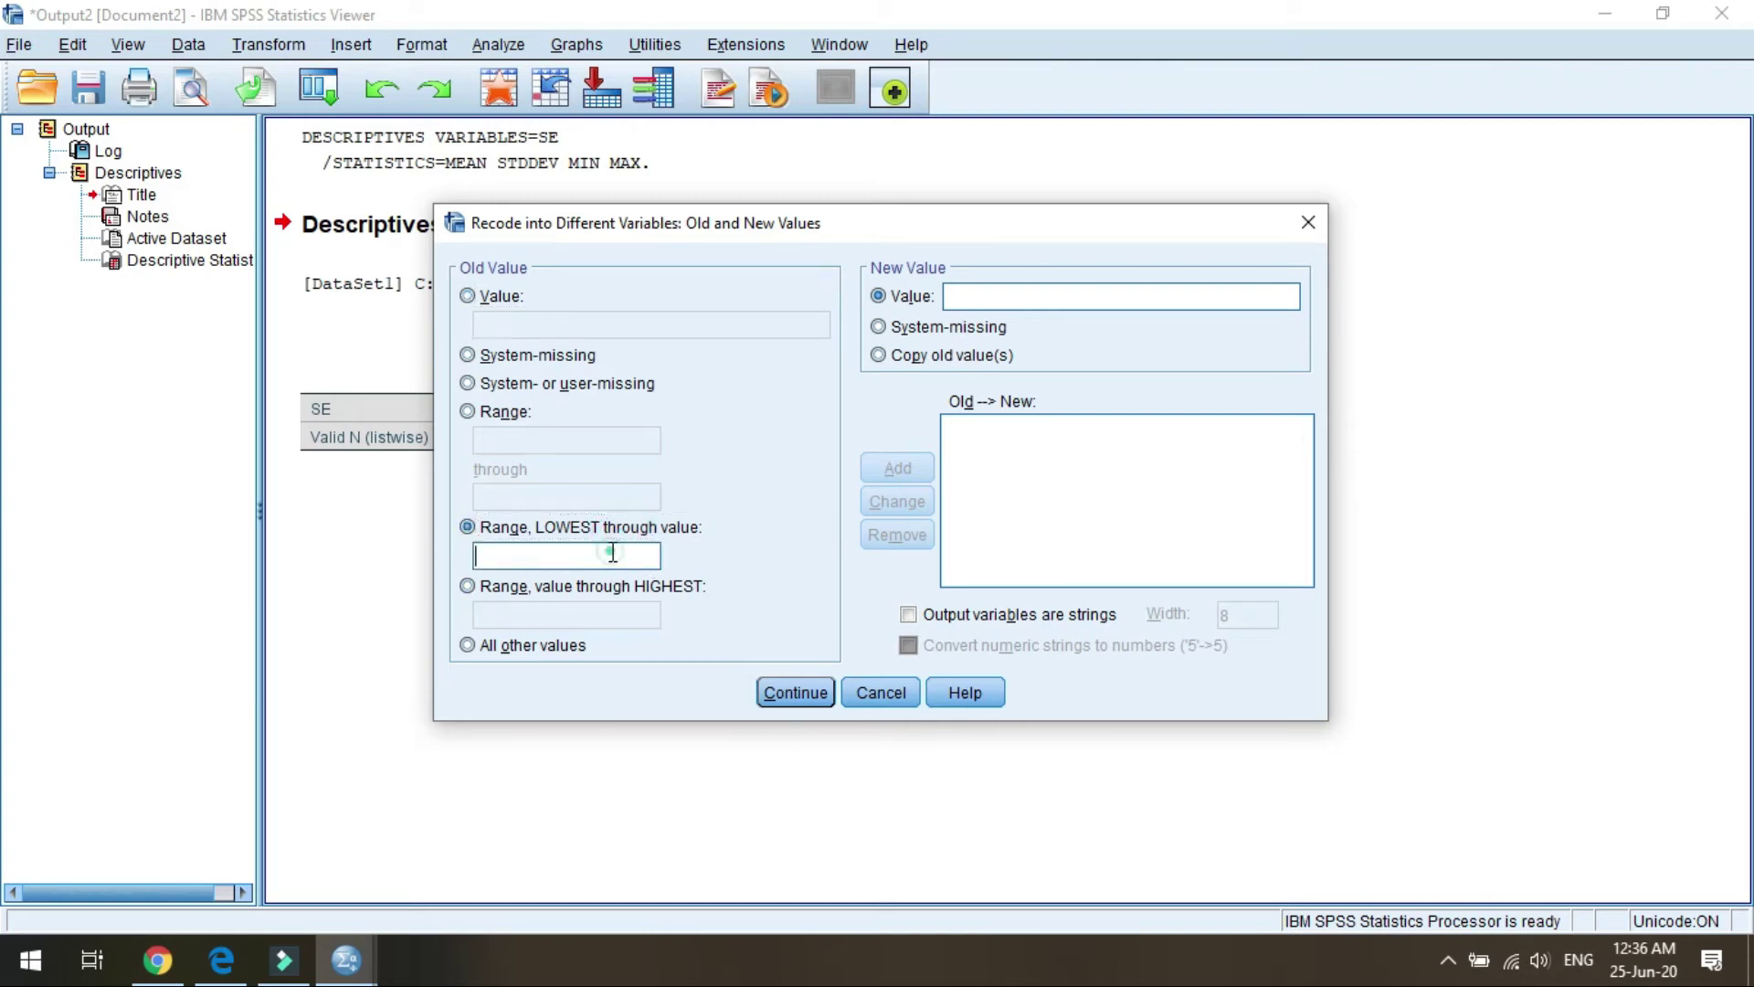
pyautogui.write('3.83')
pyautogui.click(1028, 303)
pyautogui.write('1')
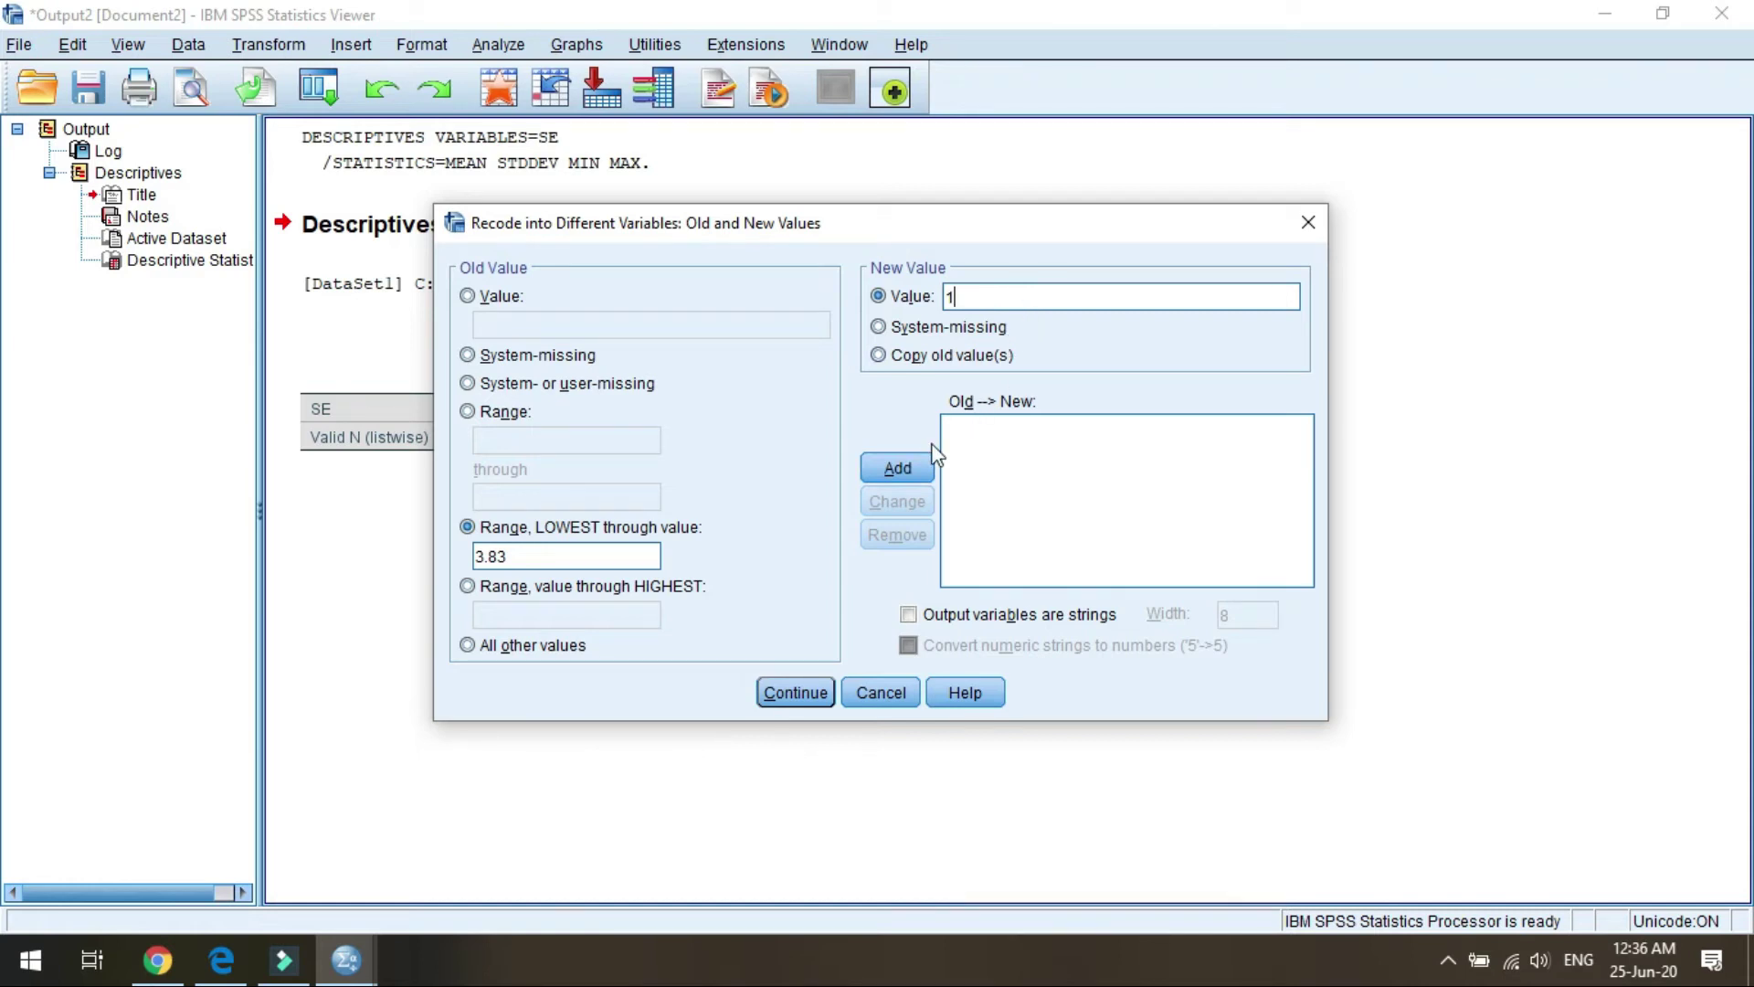
pyautogui.click(900, 468)
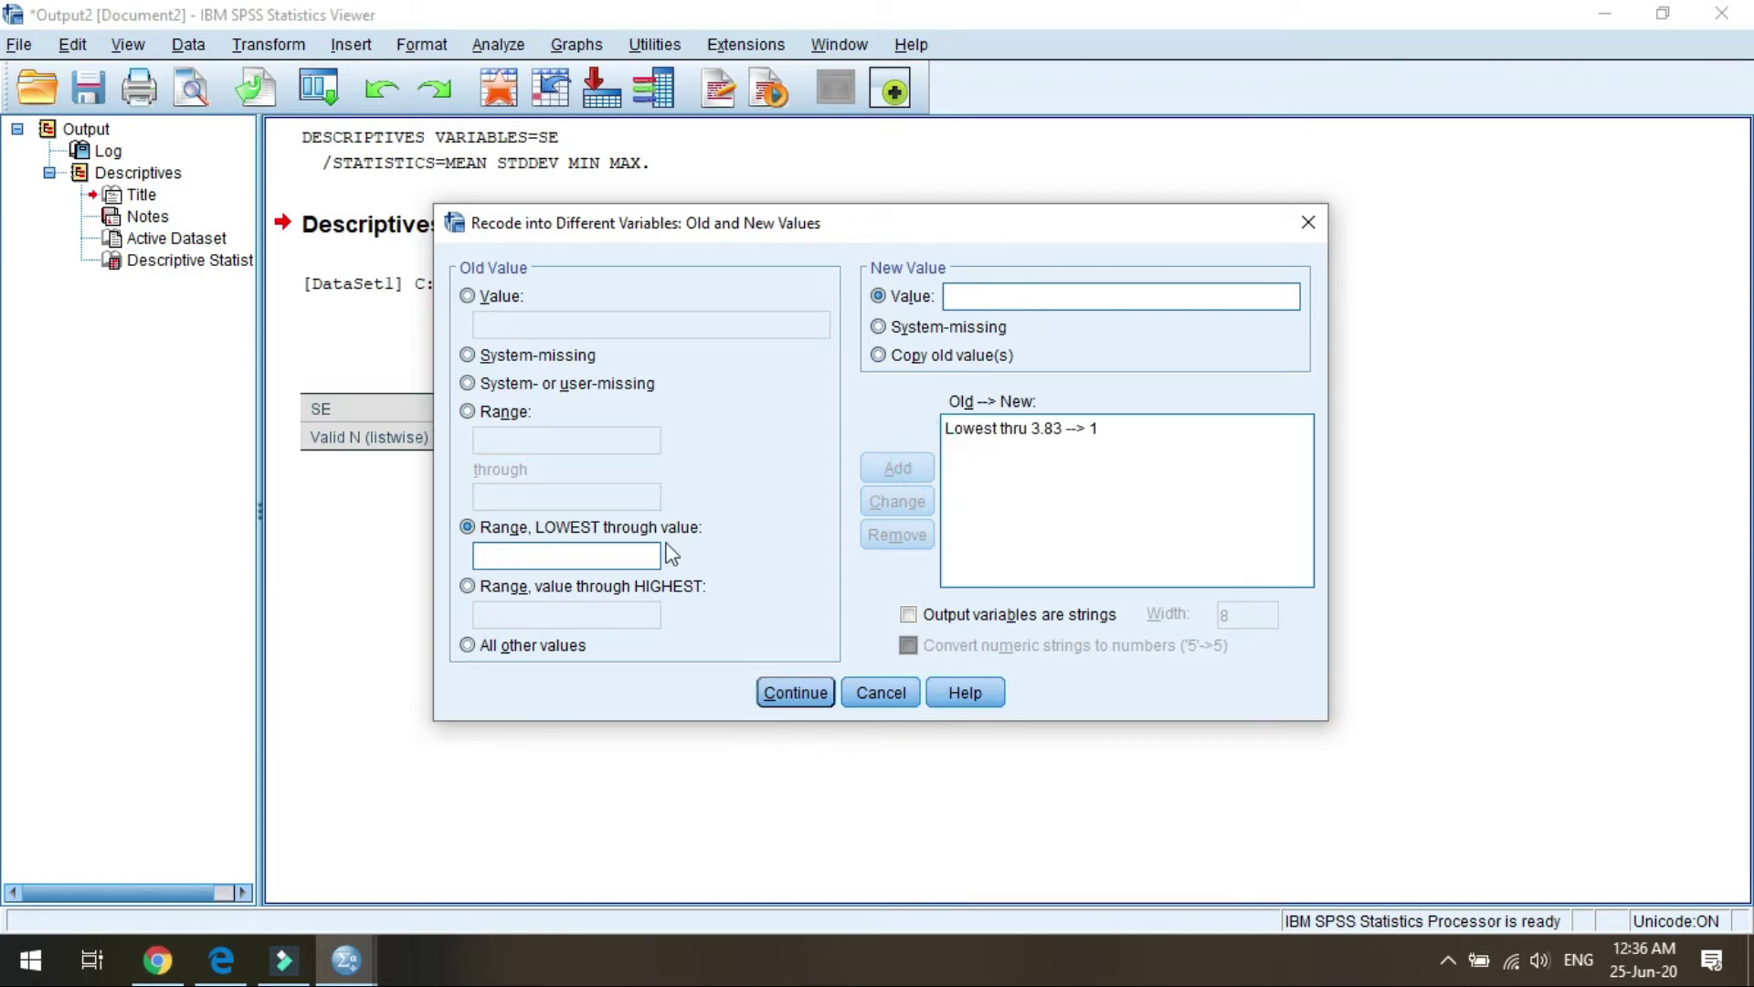
# - Add a recode rule that turns the range from 3.84 through highest into the new value 2
pyautogui.click(505, 593)
pyautogui.click(513, 613)
pyautogui.write('3.84')
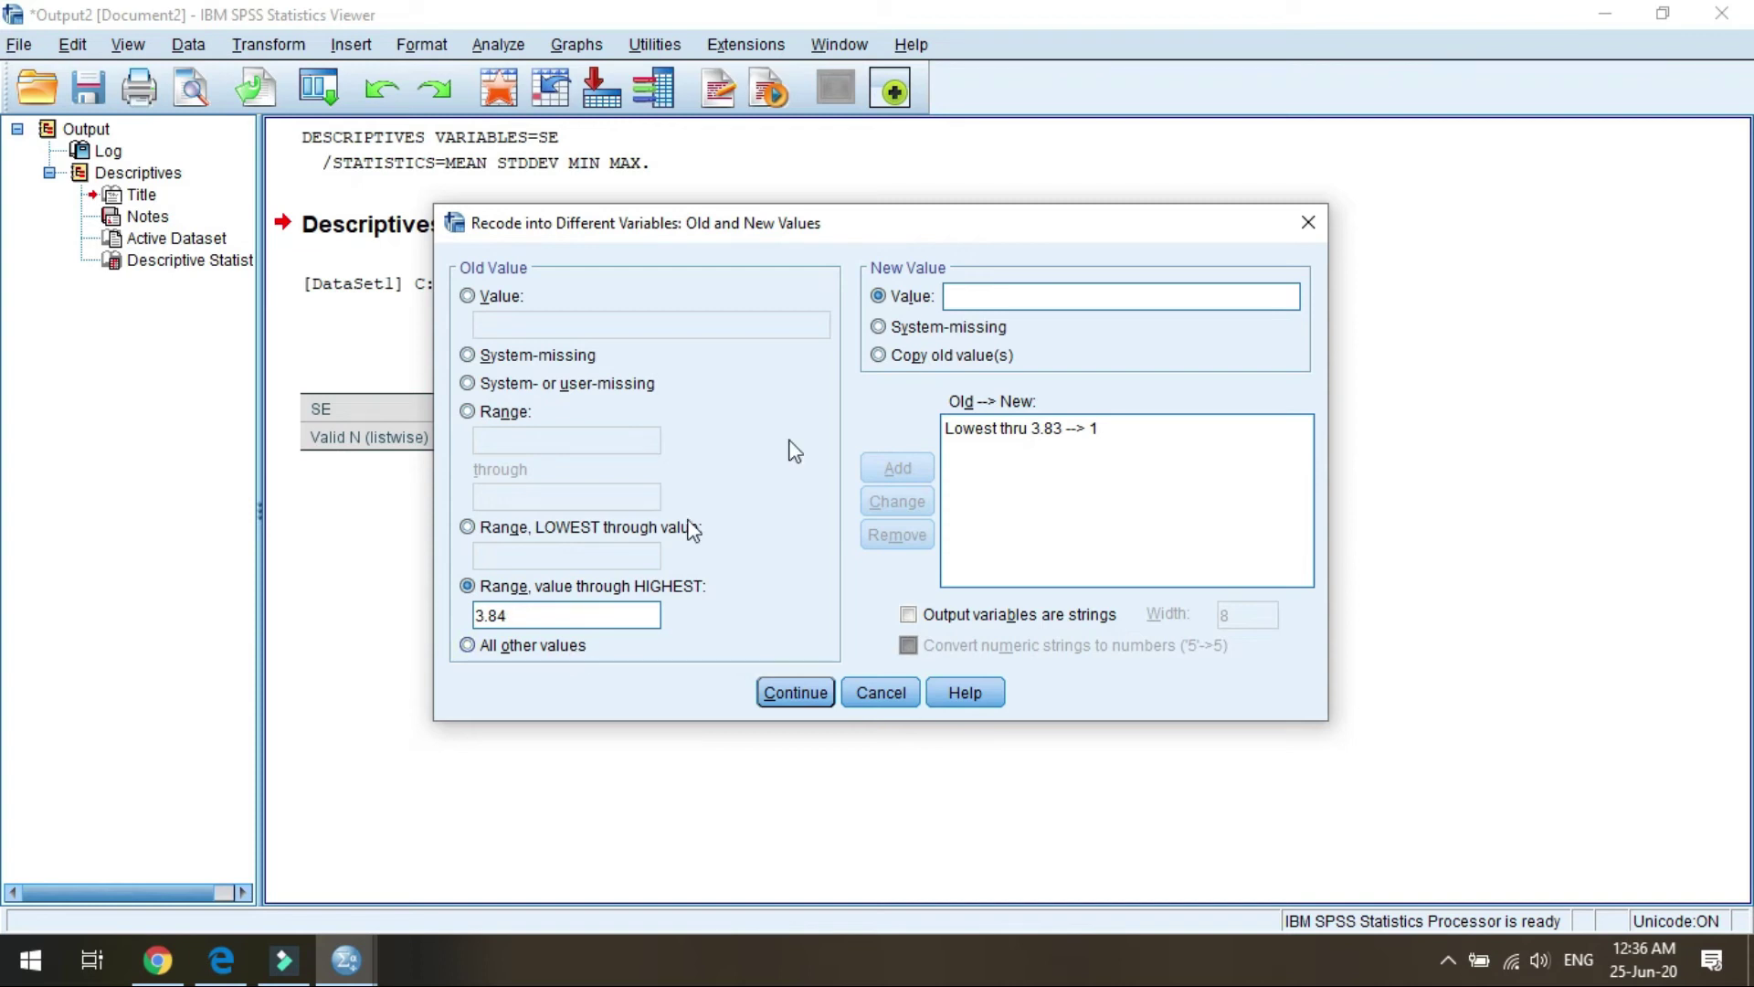
pyautogui.click(975, 296)
pyautogui.write('2')
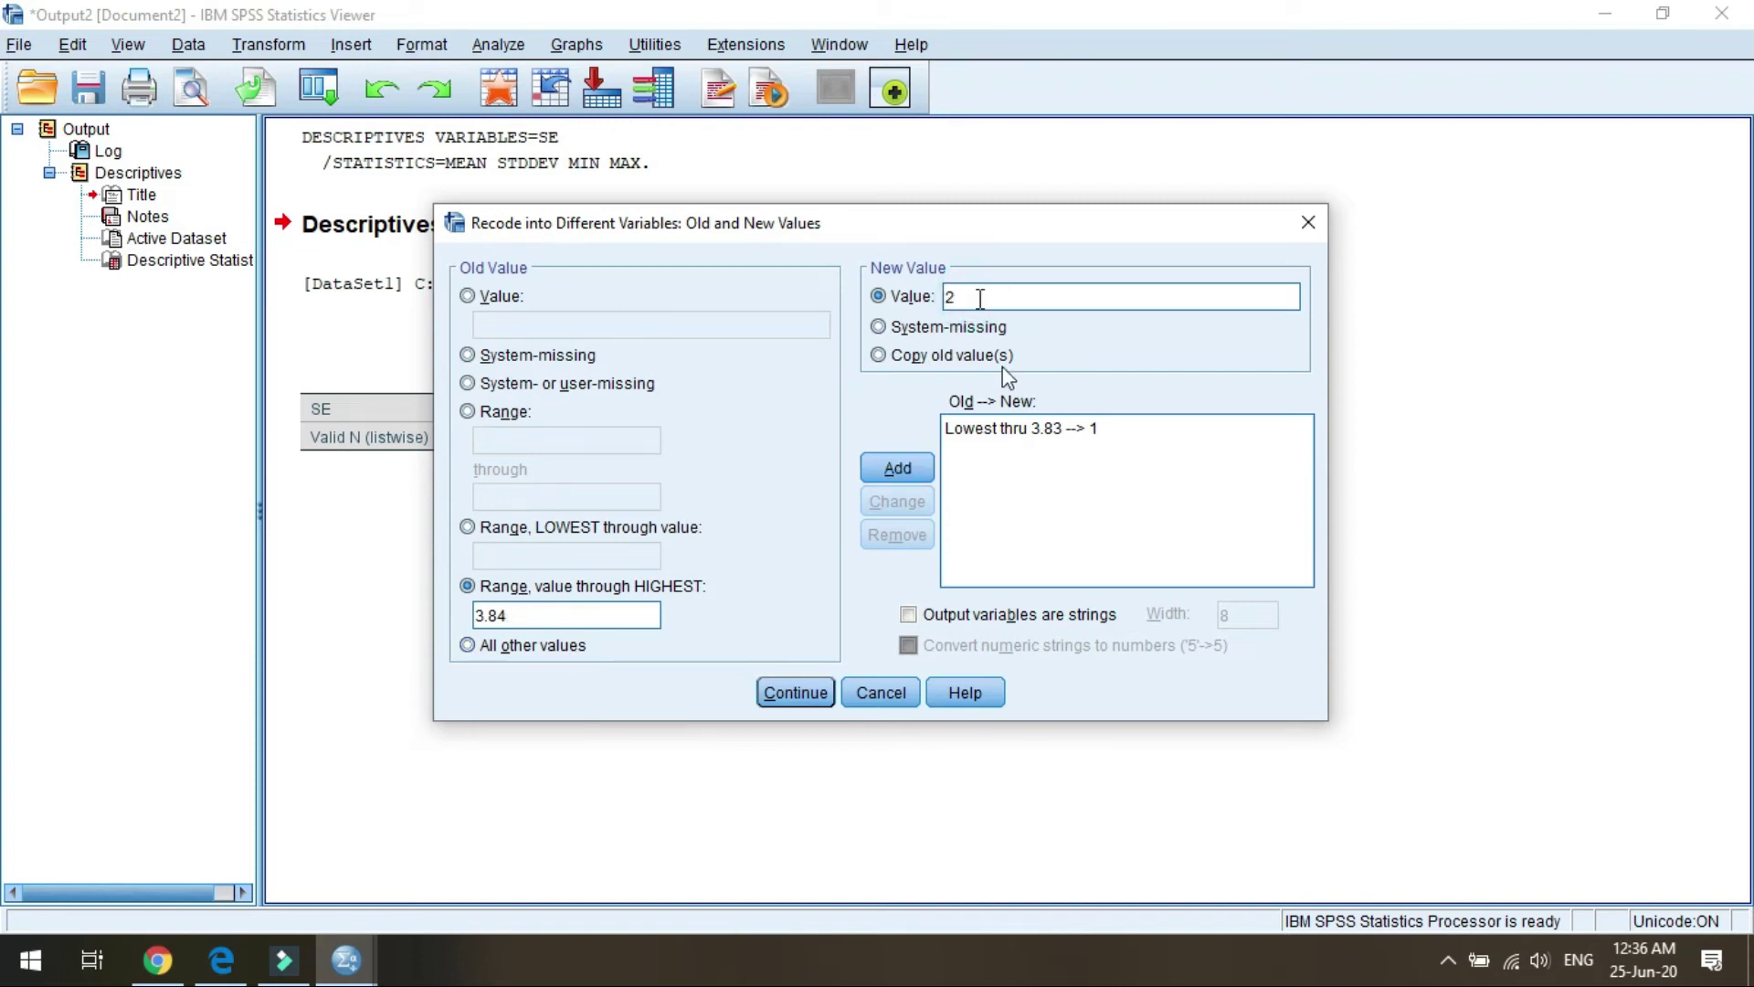
pyautogui.click(920, 475)
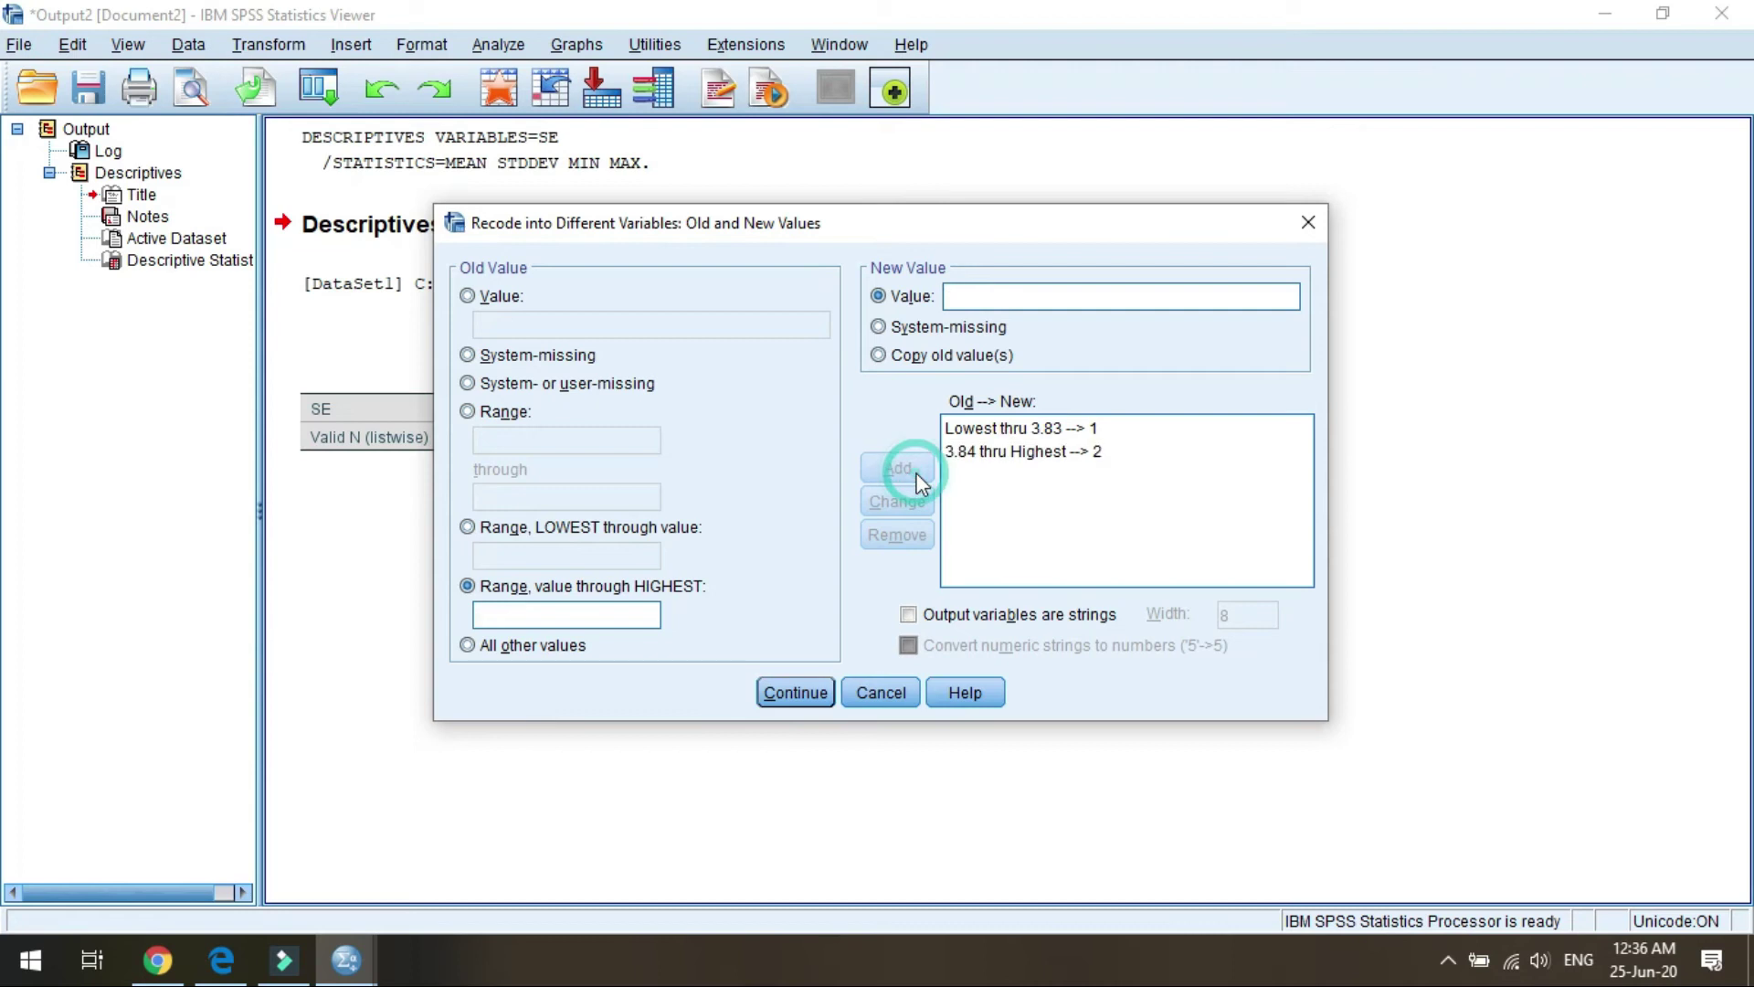
# - Run the recode and close the output window without saving it
pyautogui.click(812, 692)
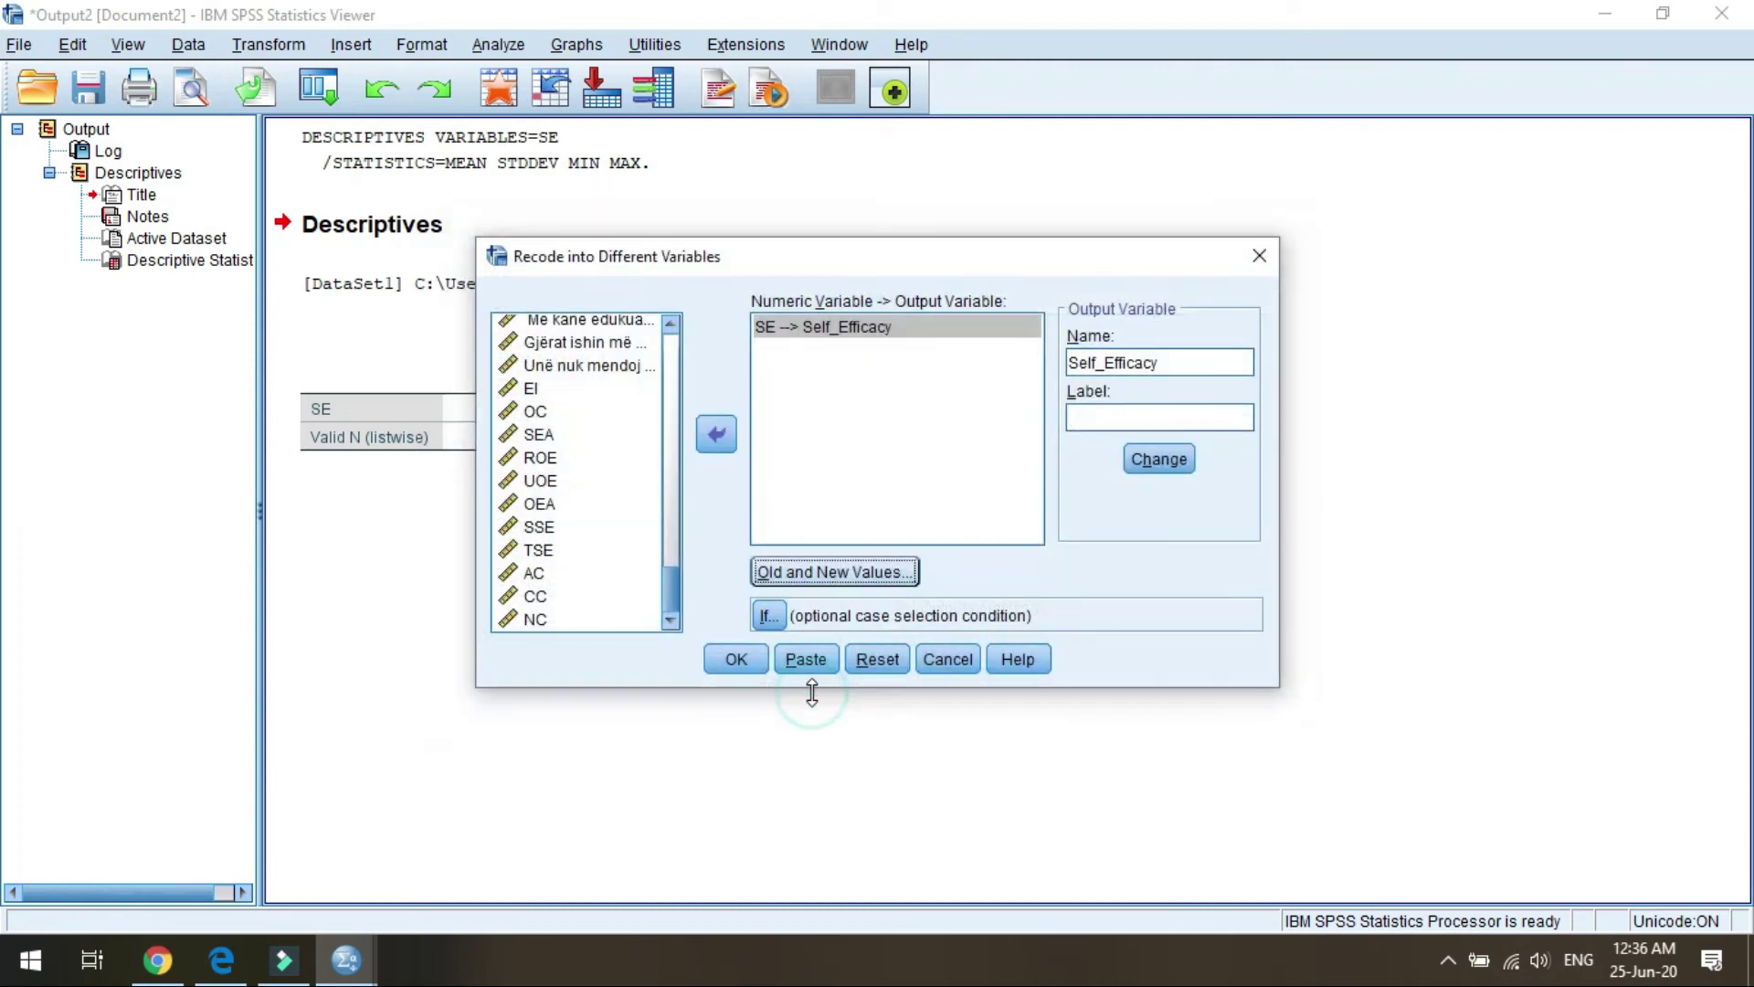
pyautogui.click(735, 659)
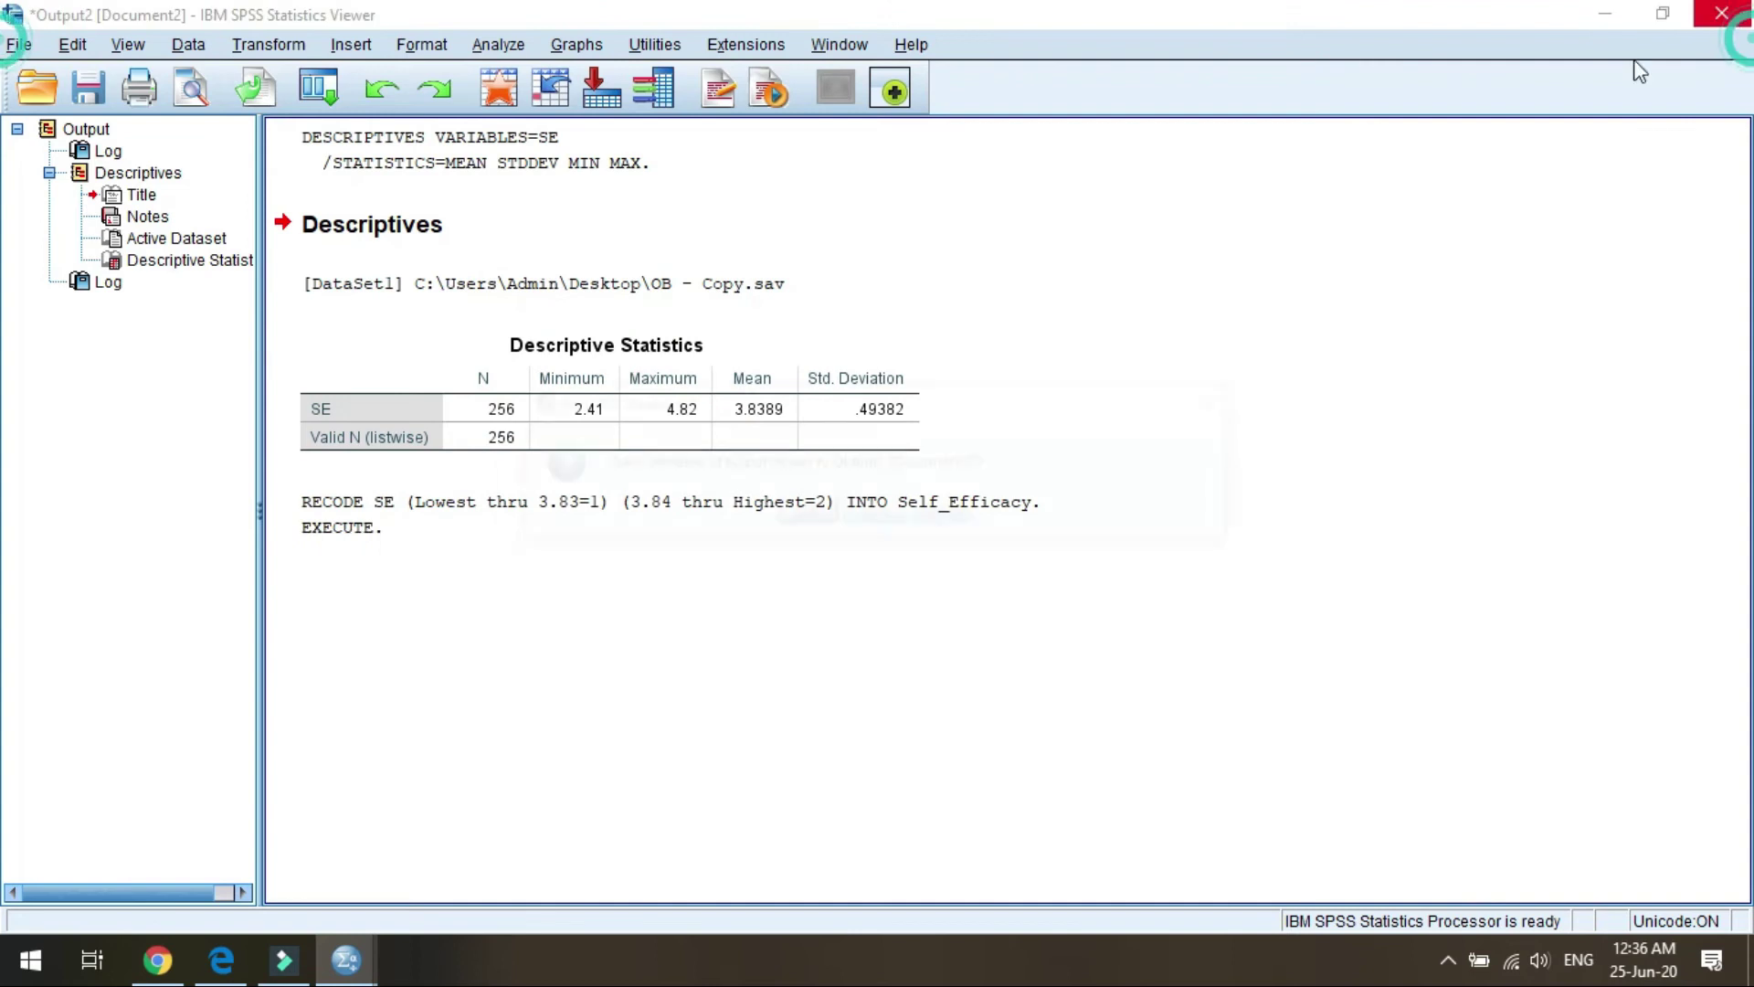
pyautogui.click(1721, 13)
pyautogui.click(882, 513)
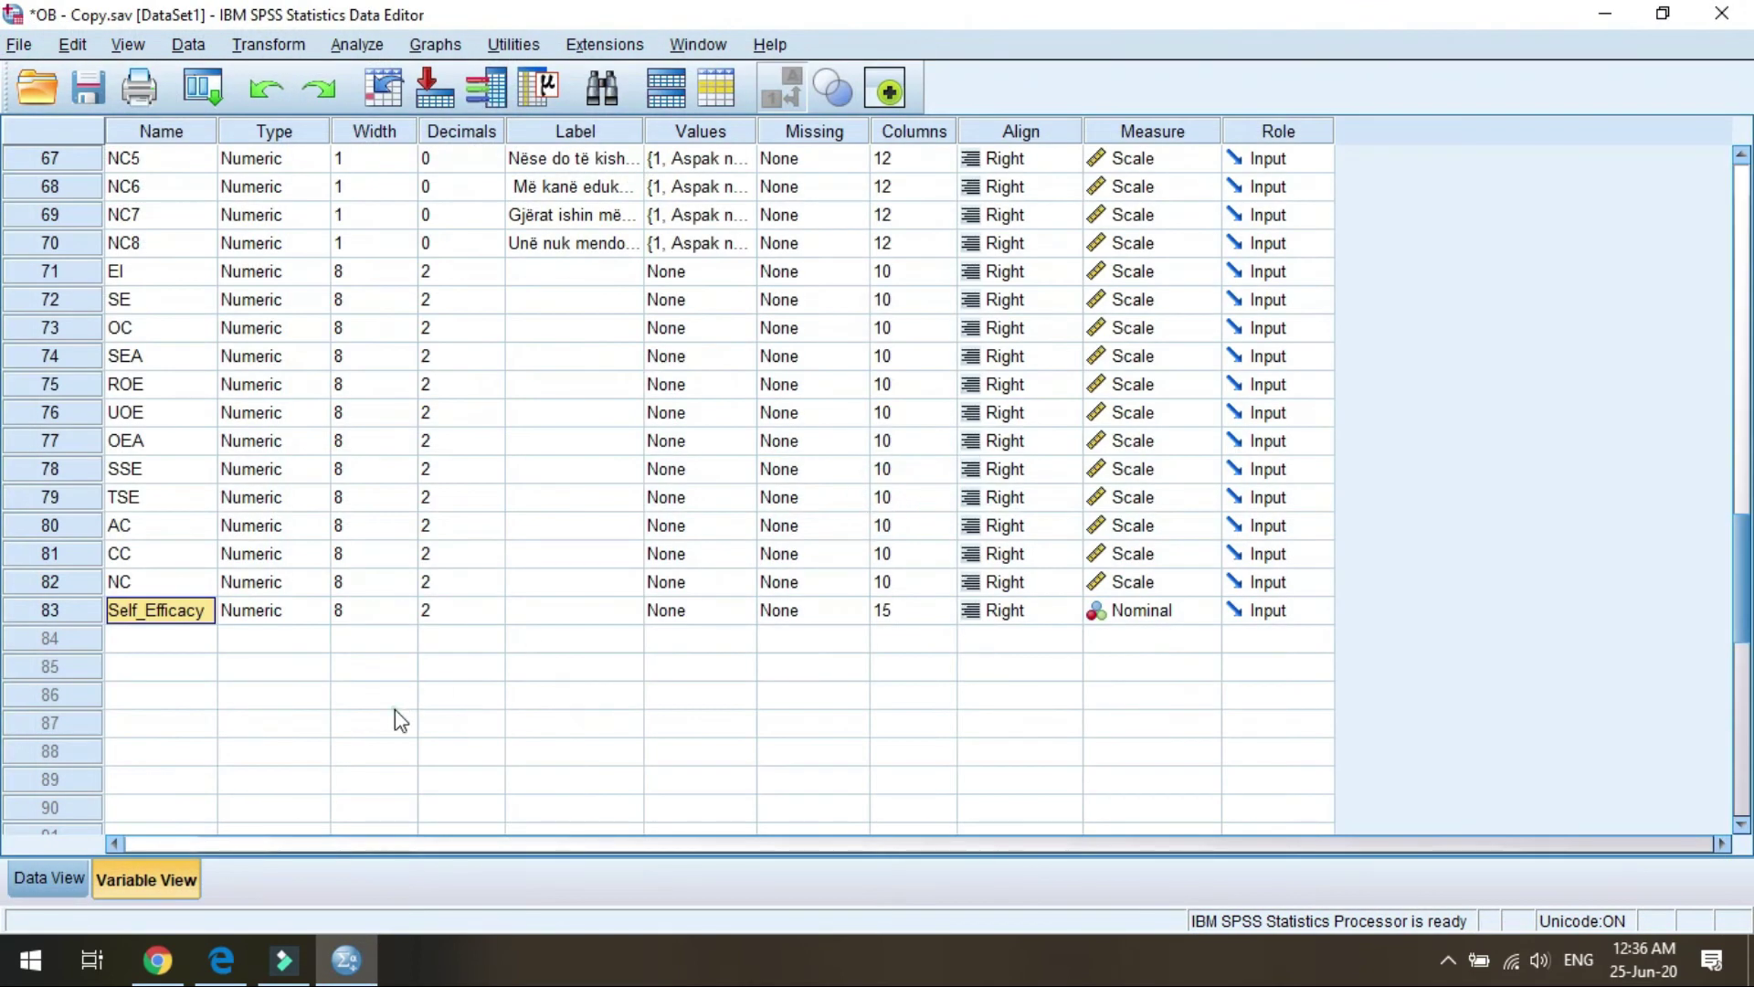
# - Examine the recoded Self_Efficacy values of the cases in the data sheet
pyautogui.click(395, 700)
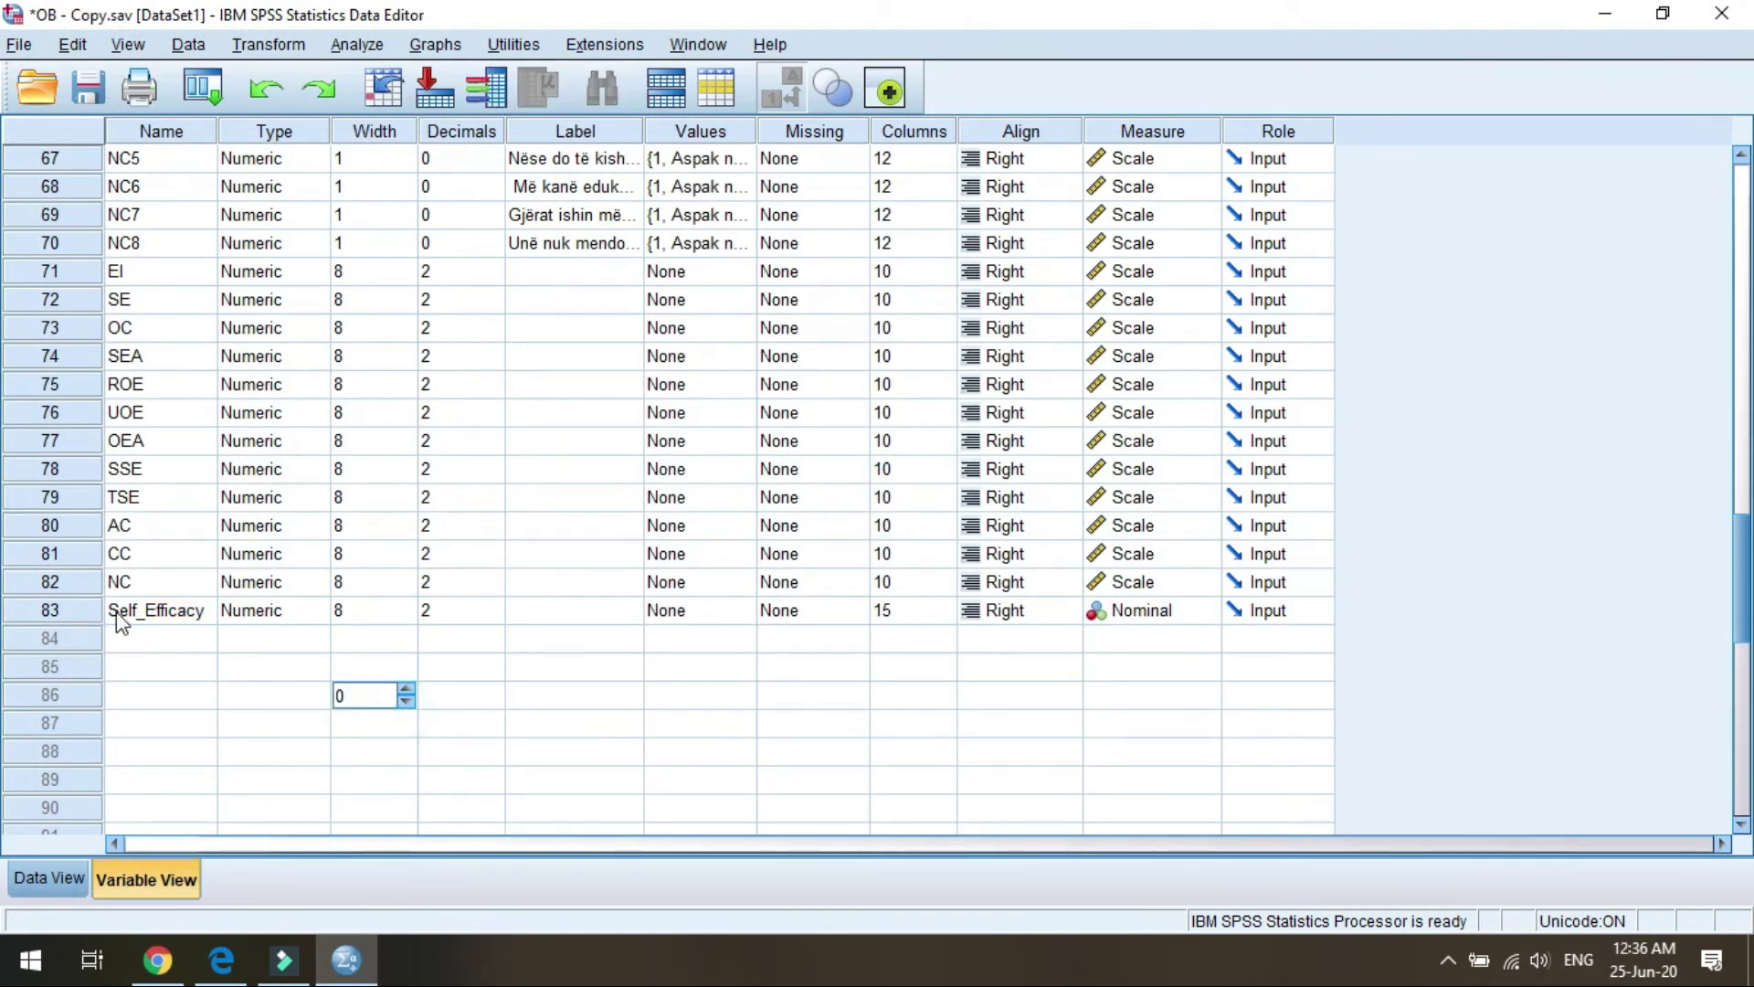
pyautogui.scroll(1, 164, 637)
pyautogui.scroll(-1, 165, 634)
pyautogui.click(50, 877)
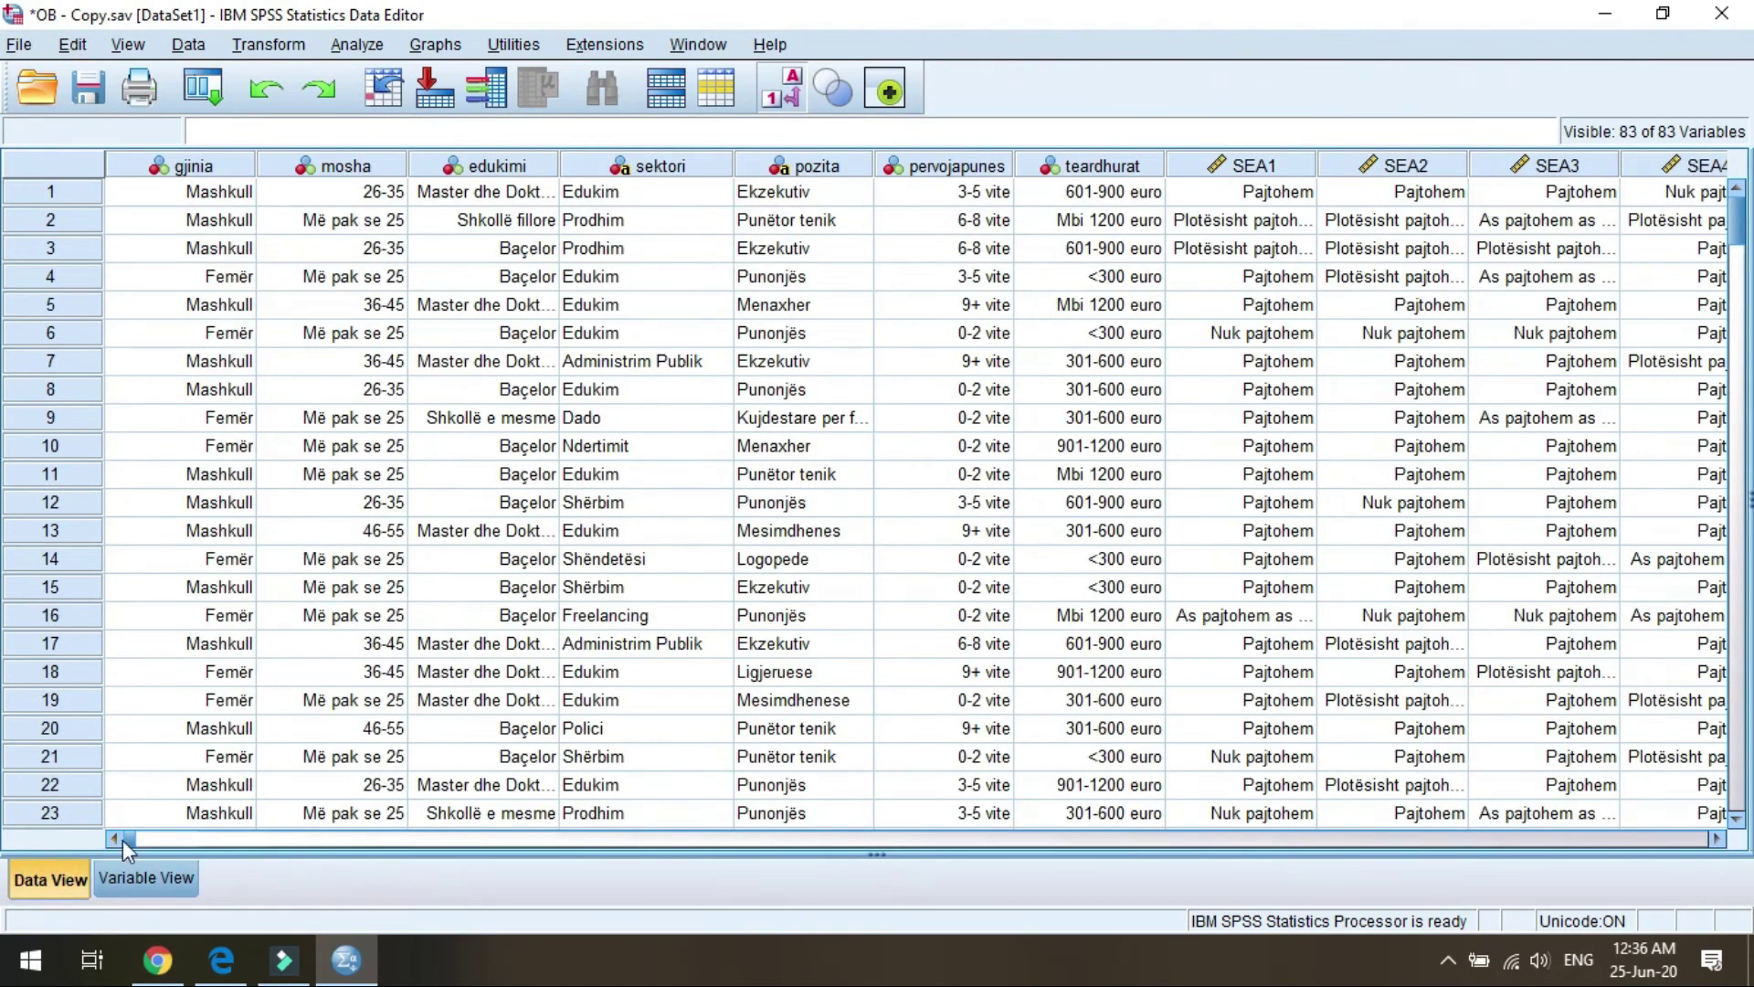
pyautogui.moveTo(129, 841); pyautogui.dragTo(768, 841)
pyautogui.hscroll(15, 952, 760)
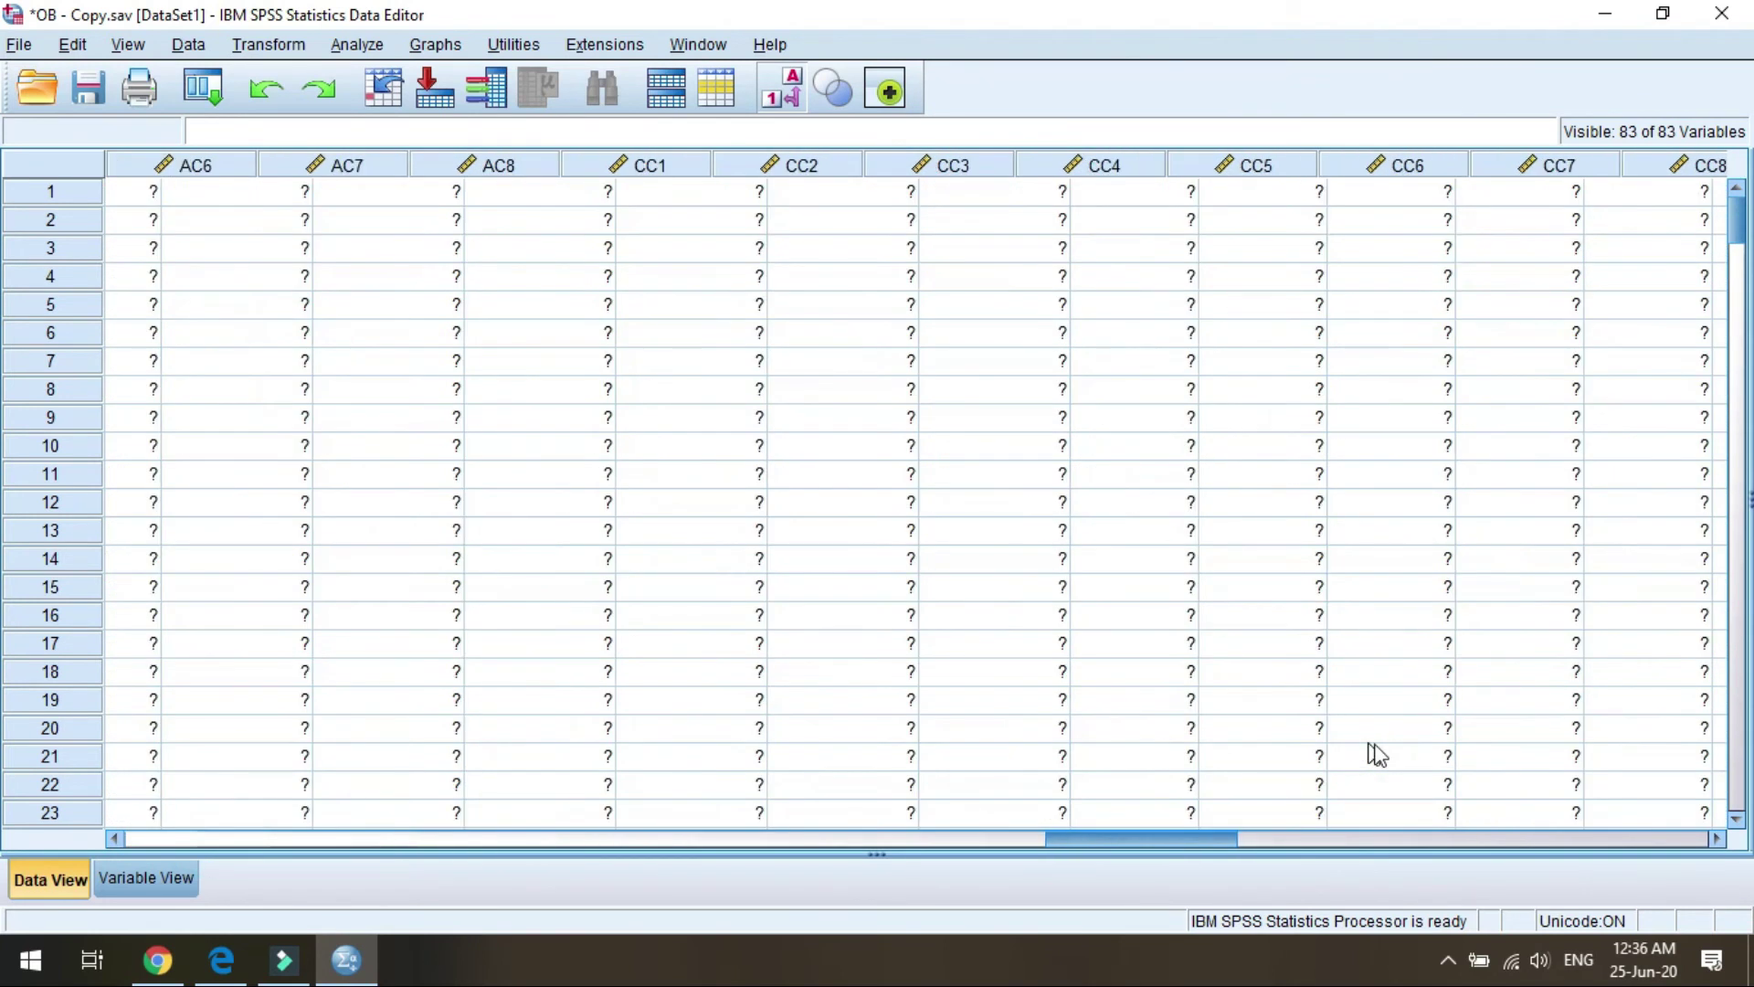
pyautogui.hscroll(2, 1460, 761)
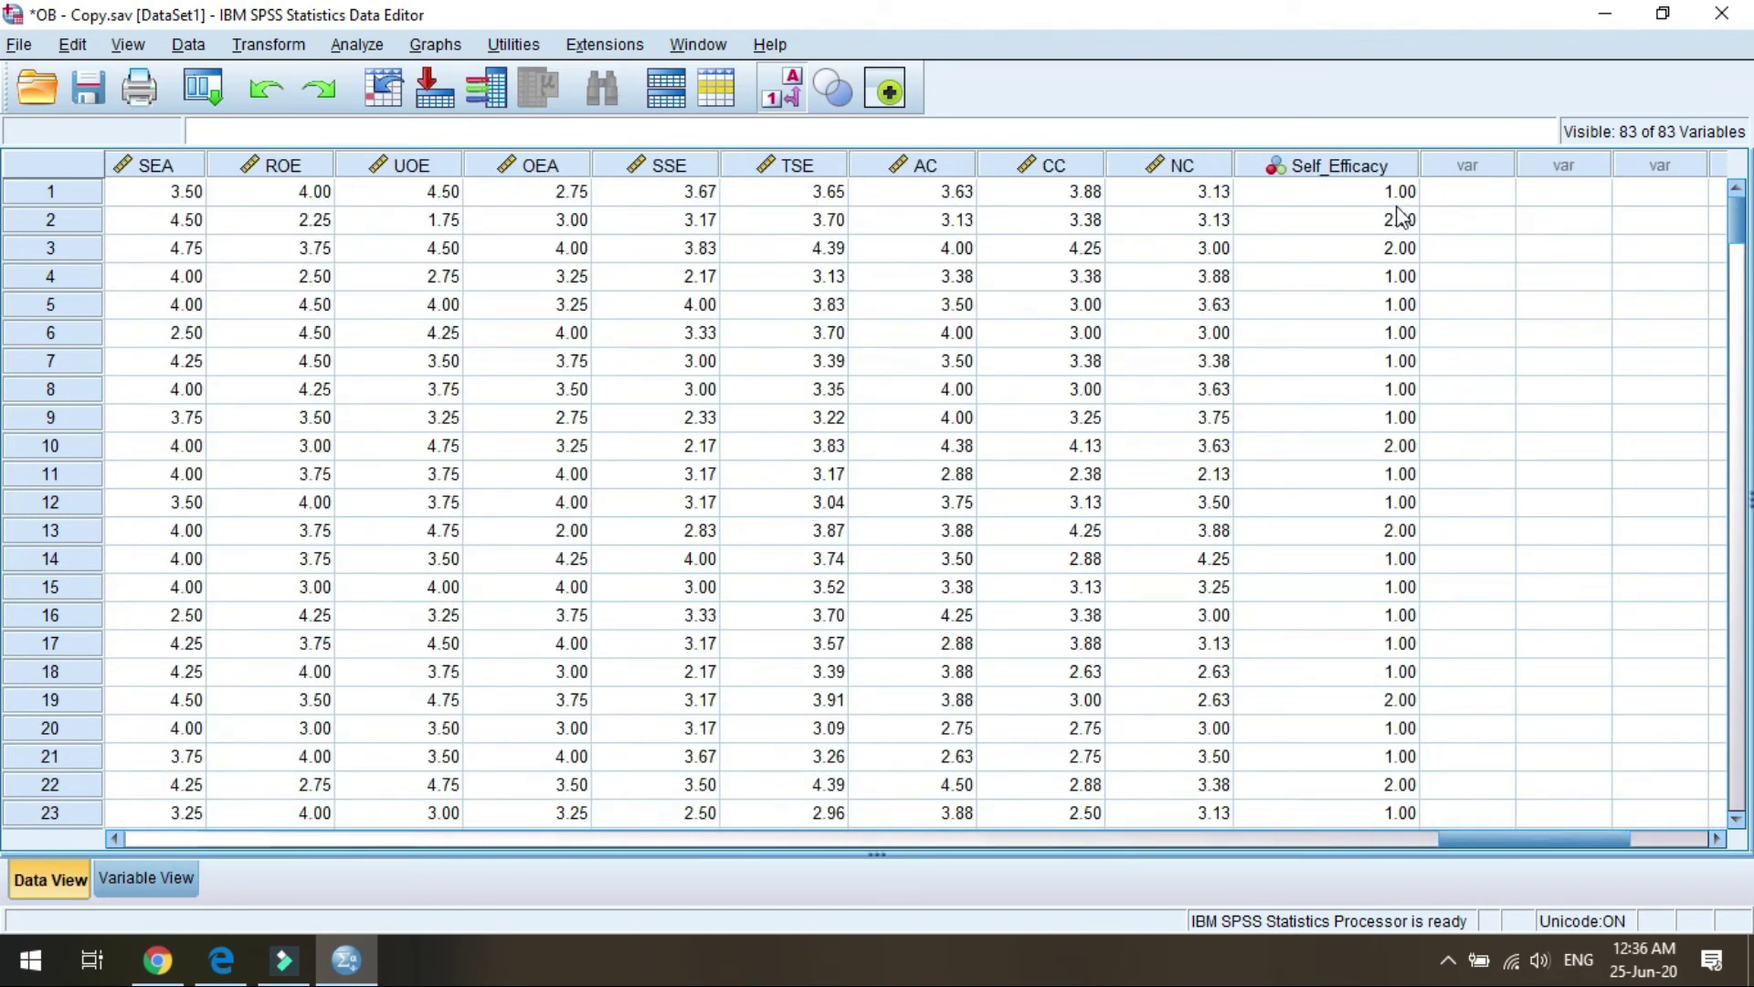
pyautogui.scroll(-20, 1434, 533)
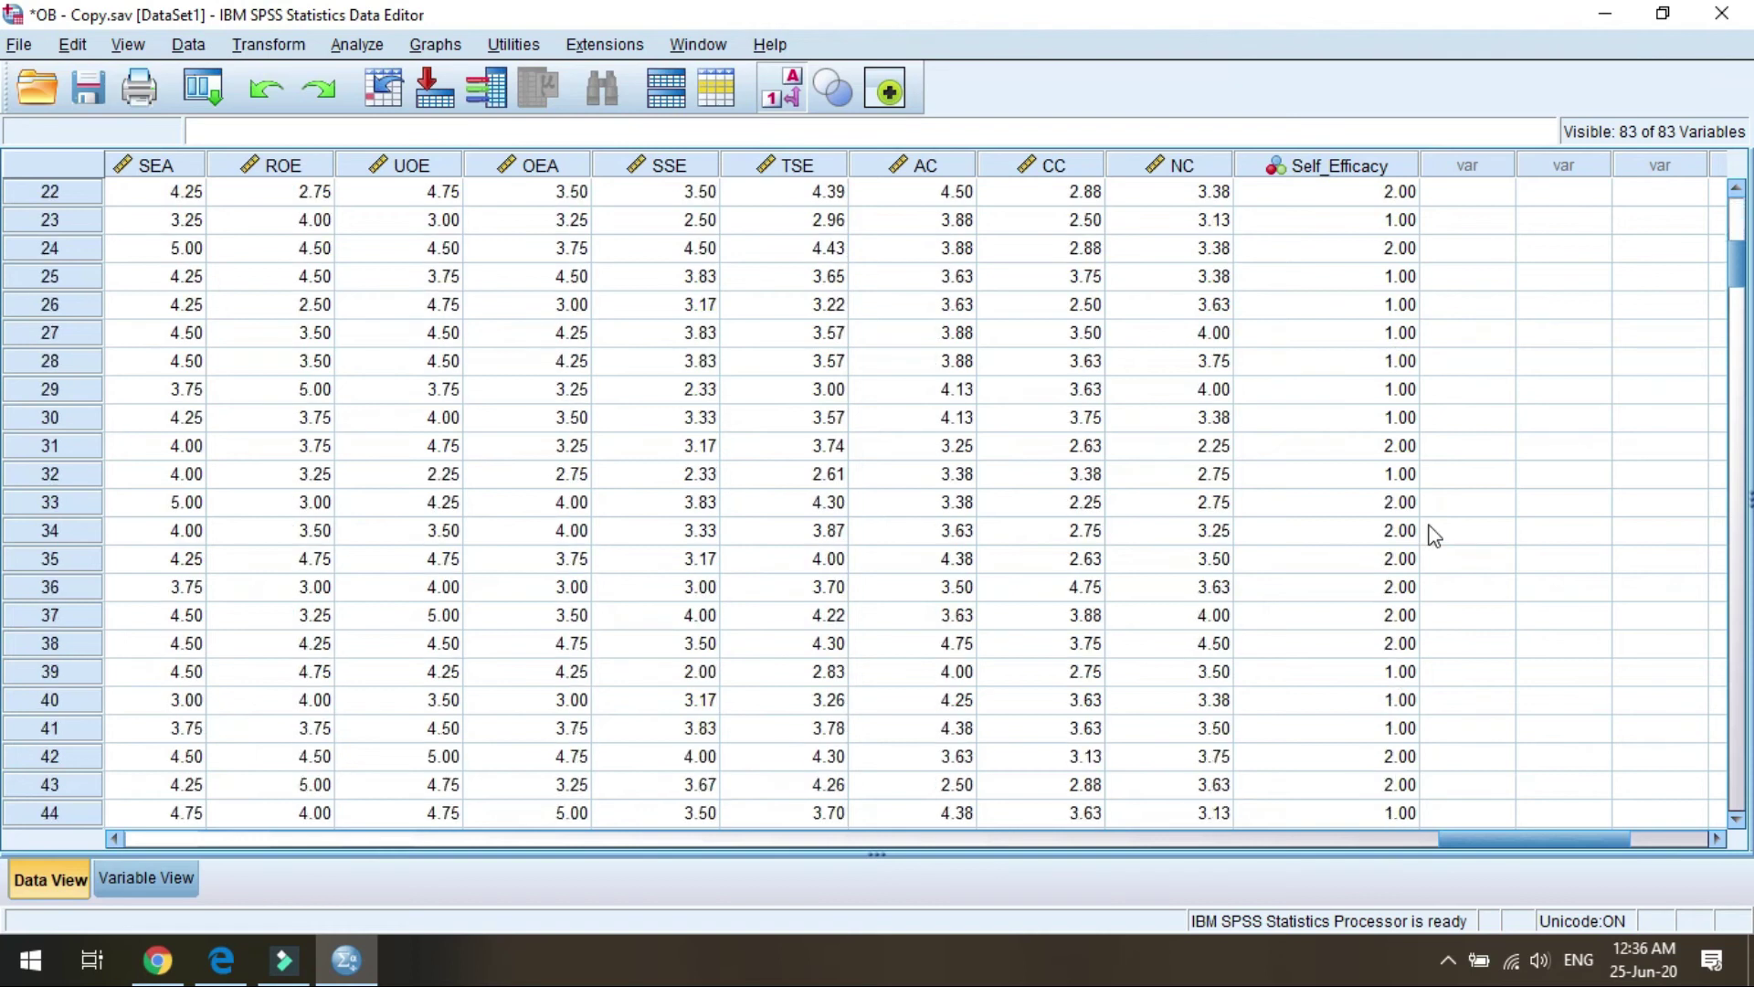
pyautogui.moveTo(1741, 404); pyautogui.dragTo(1736, 162)
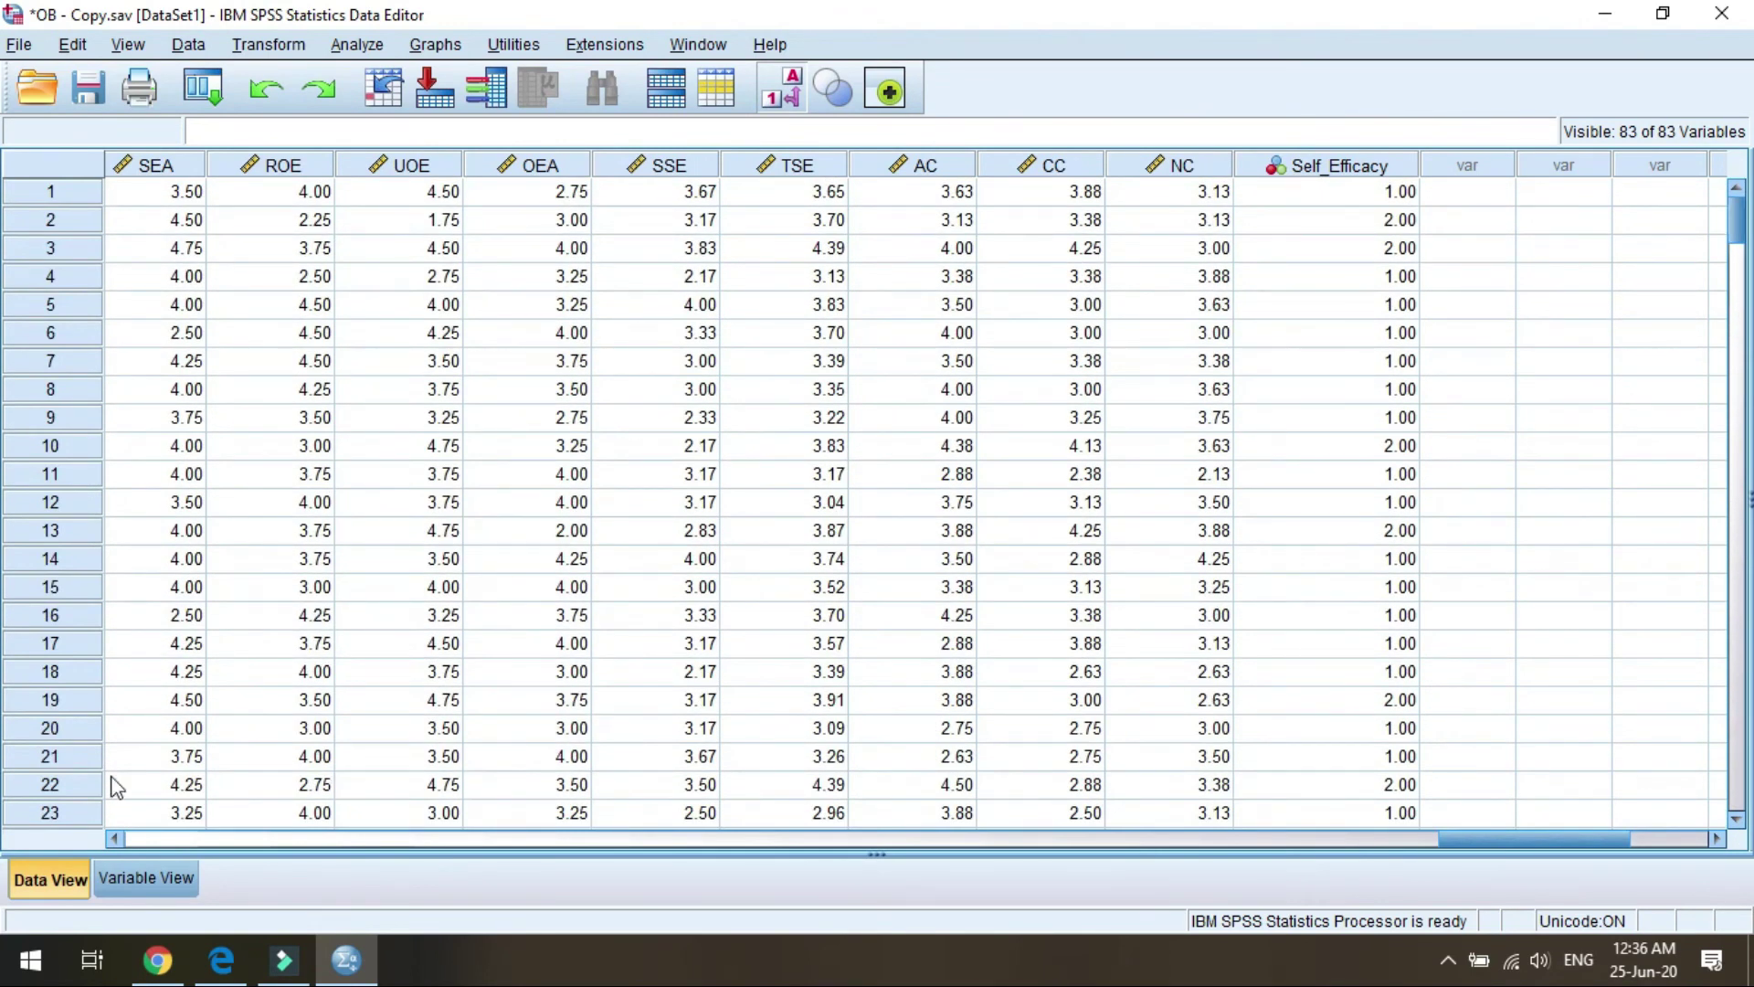
# - Switch to the Albanian keyboard and add the value label "Vetëefikasitet i ulët" for value 1 of Self_Efficacy
pyautogui.click(133, 882)
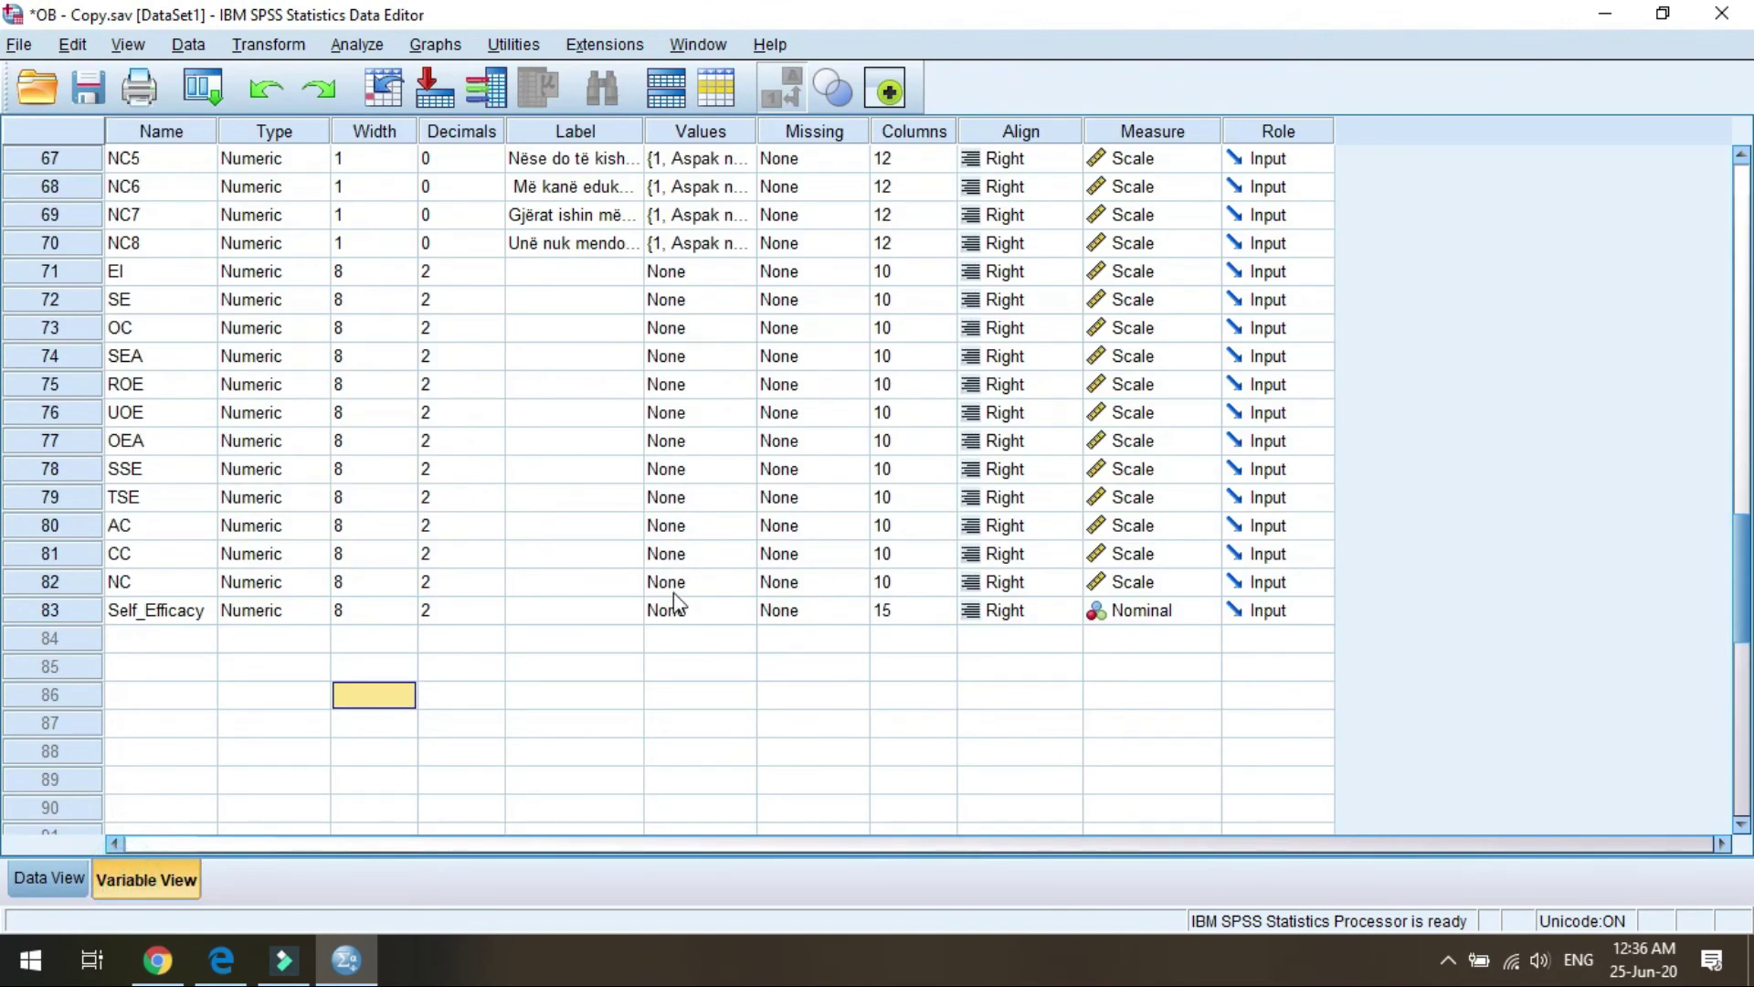
pyautogui.click(746, 619)
pyautogui.click(745, 618)
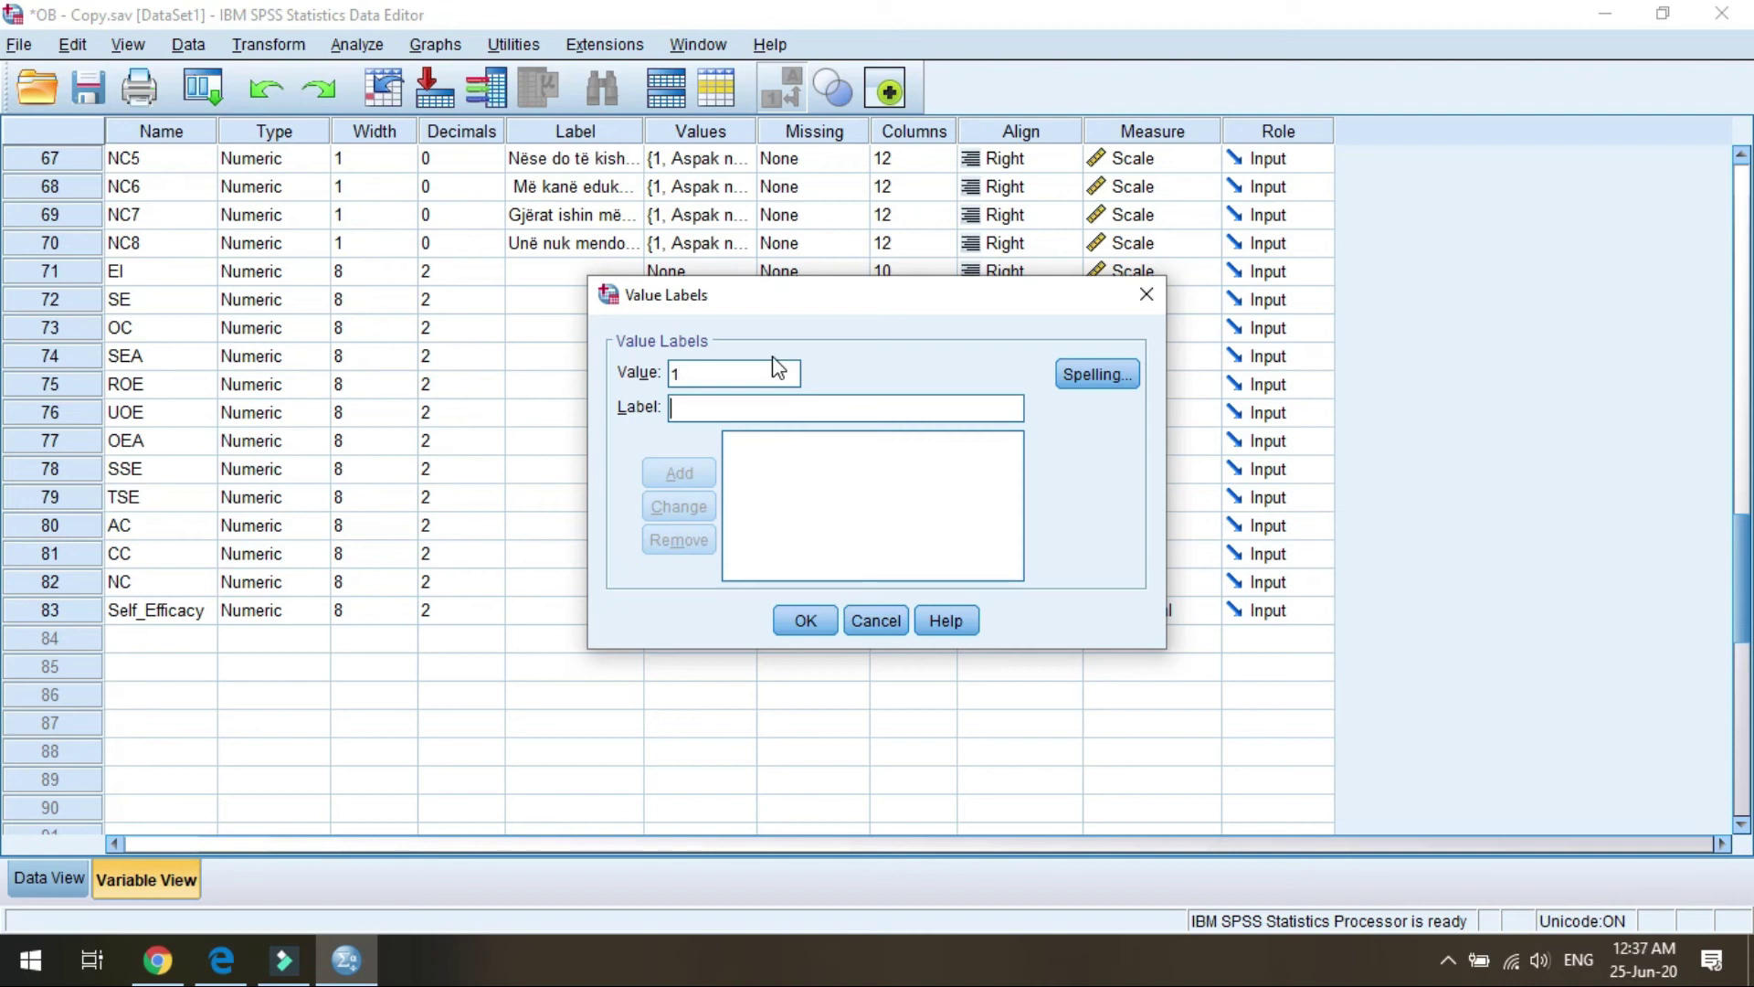
pyautogui.write('Vet')
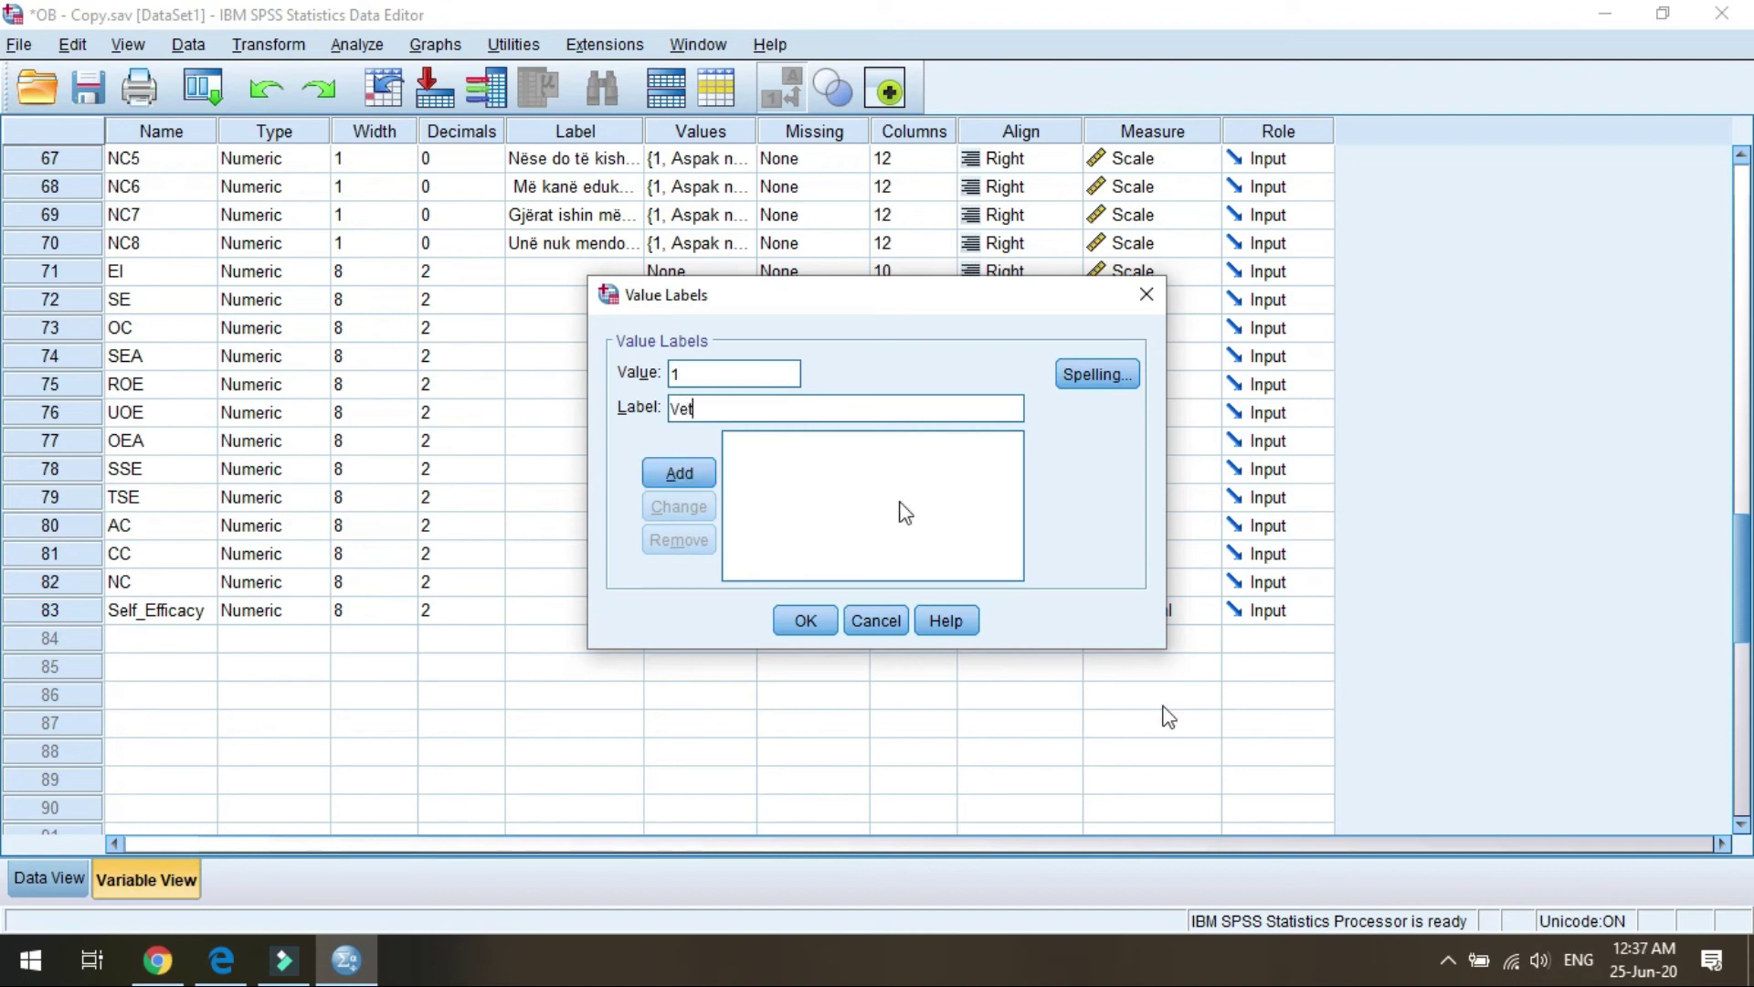
pyautogui.click(1579, 959)
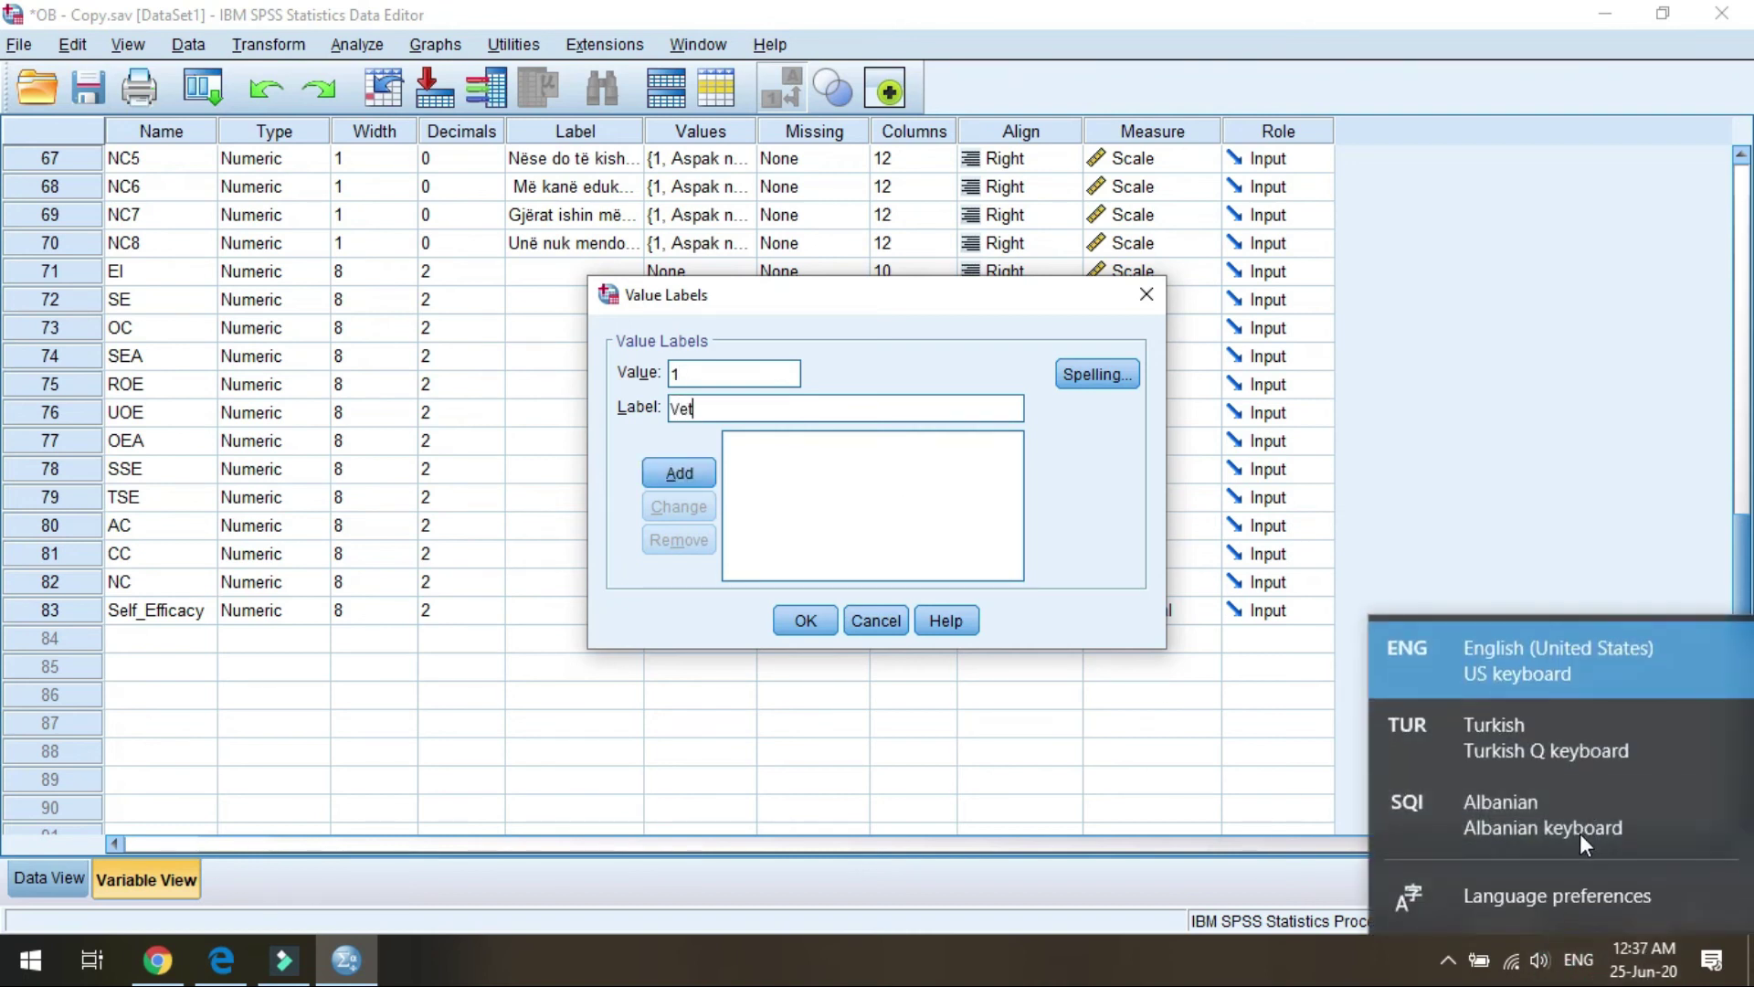
pyautogui.click(1581, 831)
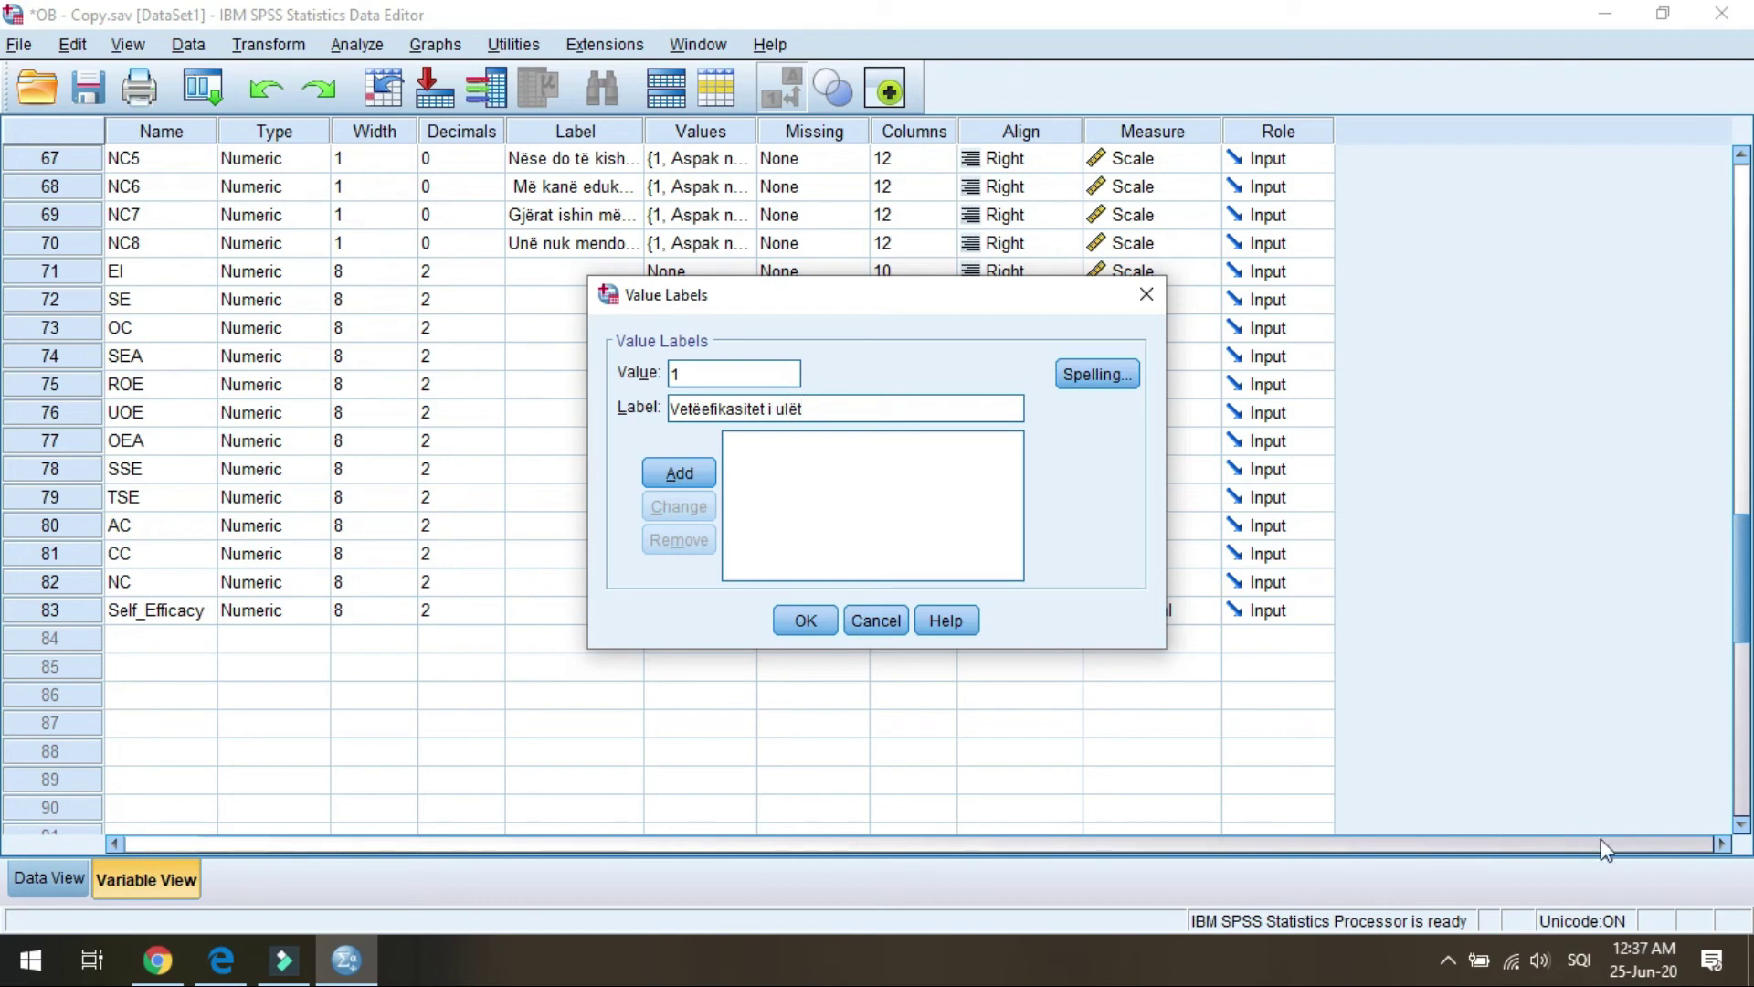
pyautogui.click(679, 472)
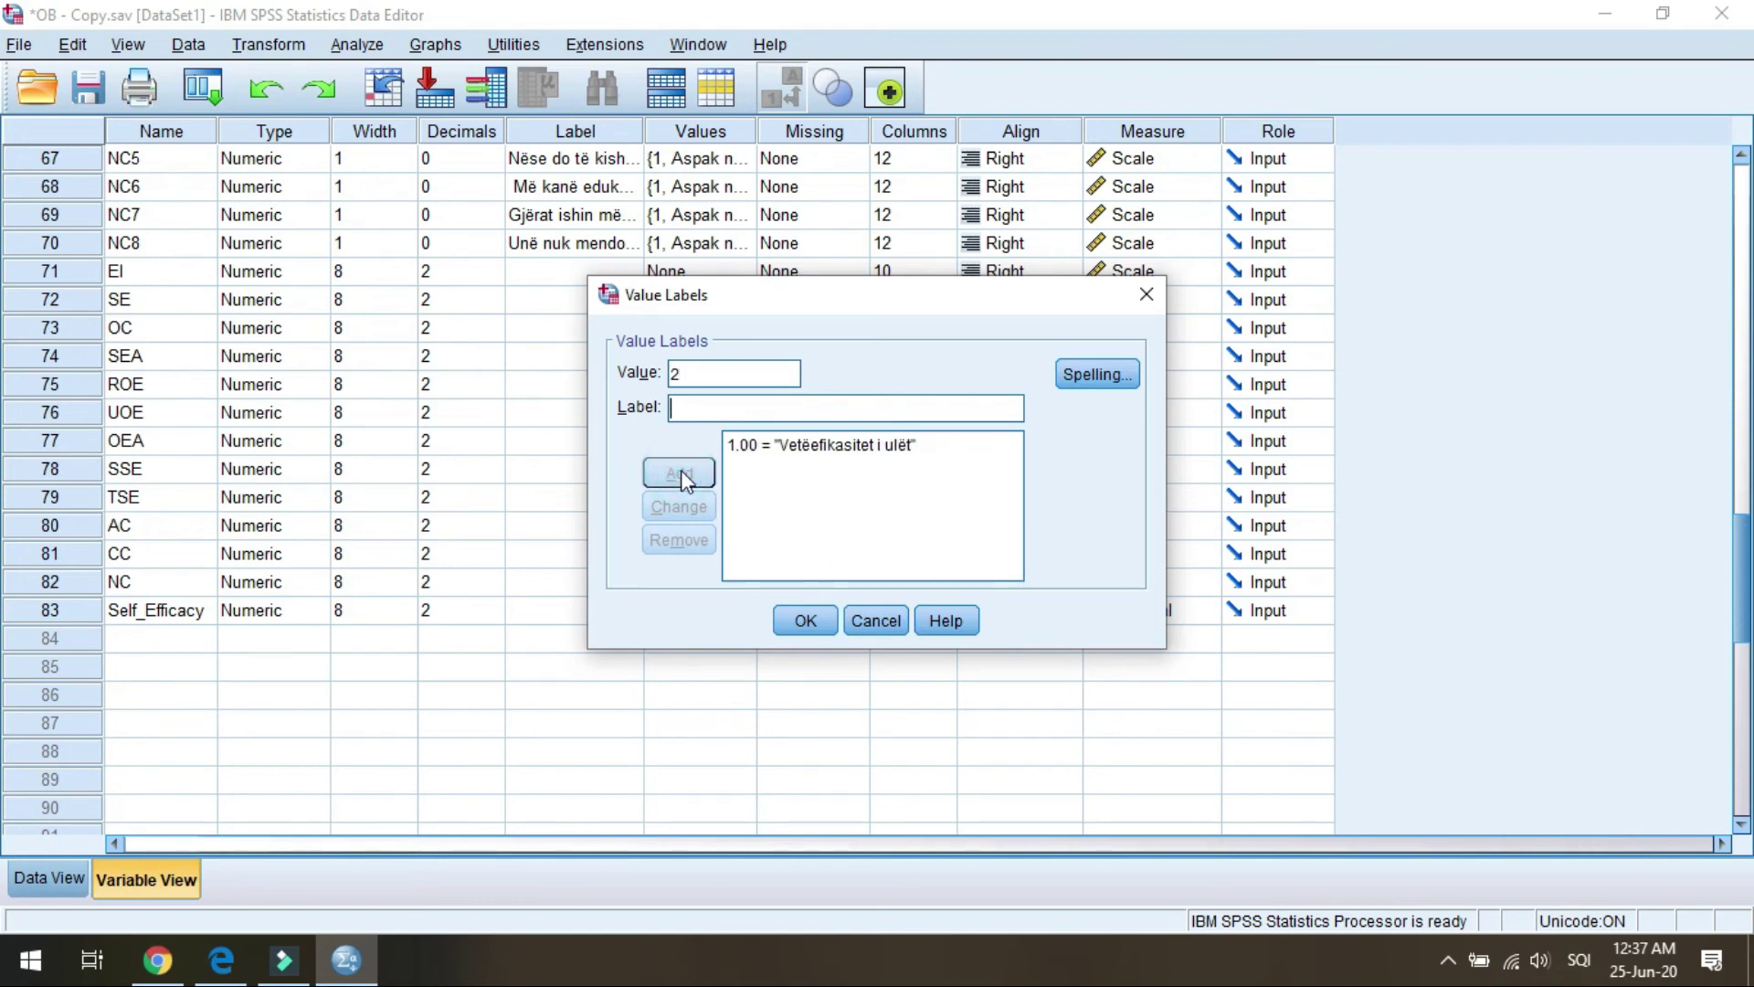
# - Add the label "Vetëefikasitet i lartë" for value 2 of Self_Efficacy and apply the value labels
pyautogui.write('Vetëefikasitet i lartë')
pyautogui.click(681, 469)
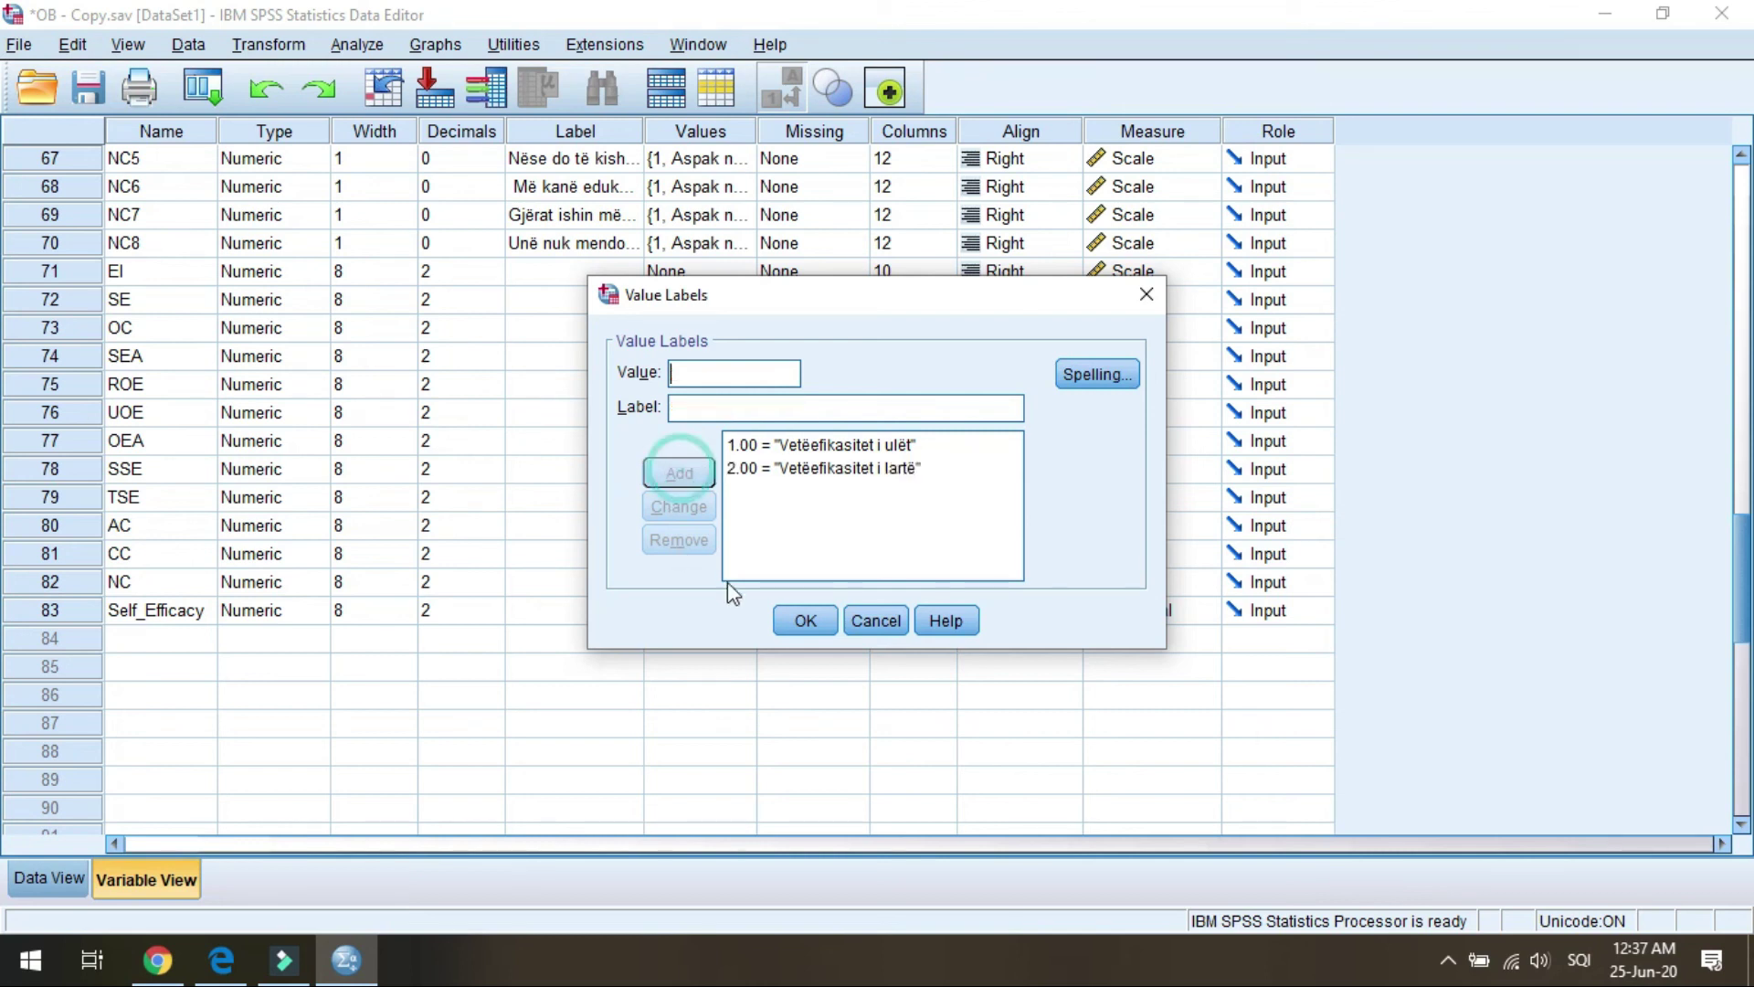
pyautogui.click(807, 624)
# - Examine the labelled Self_Efficacy categories across all cases in the data sheet, then return to the variable definitions
pyautogui.click(57, 877)
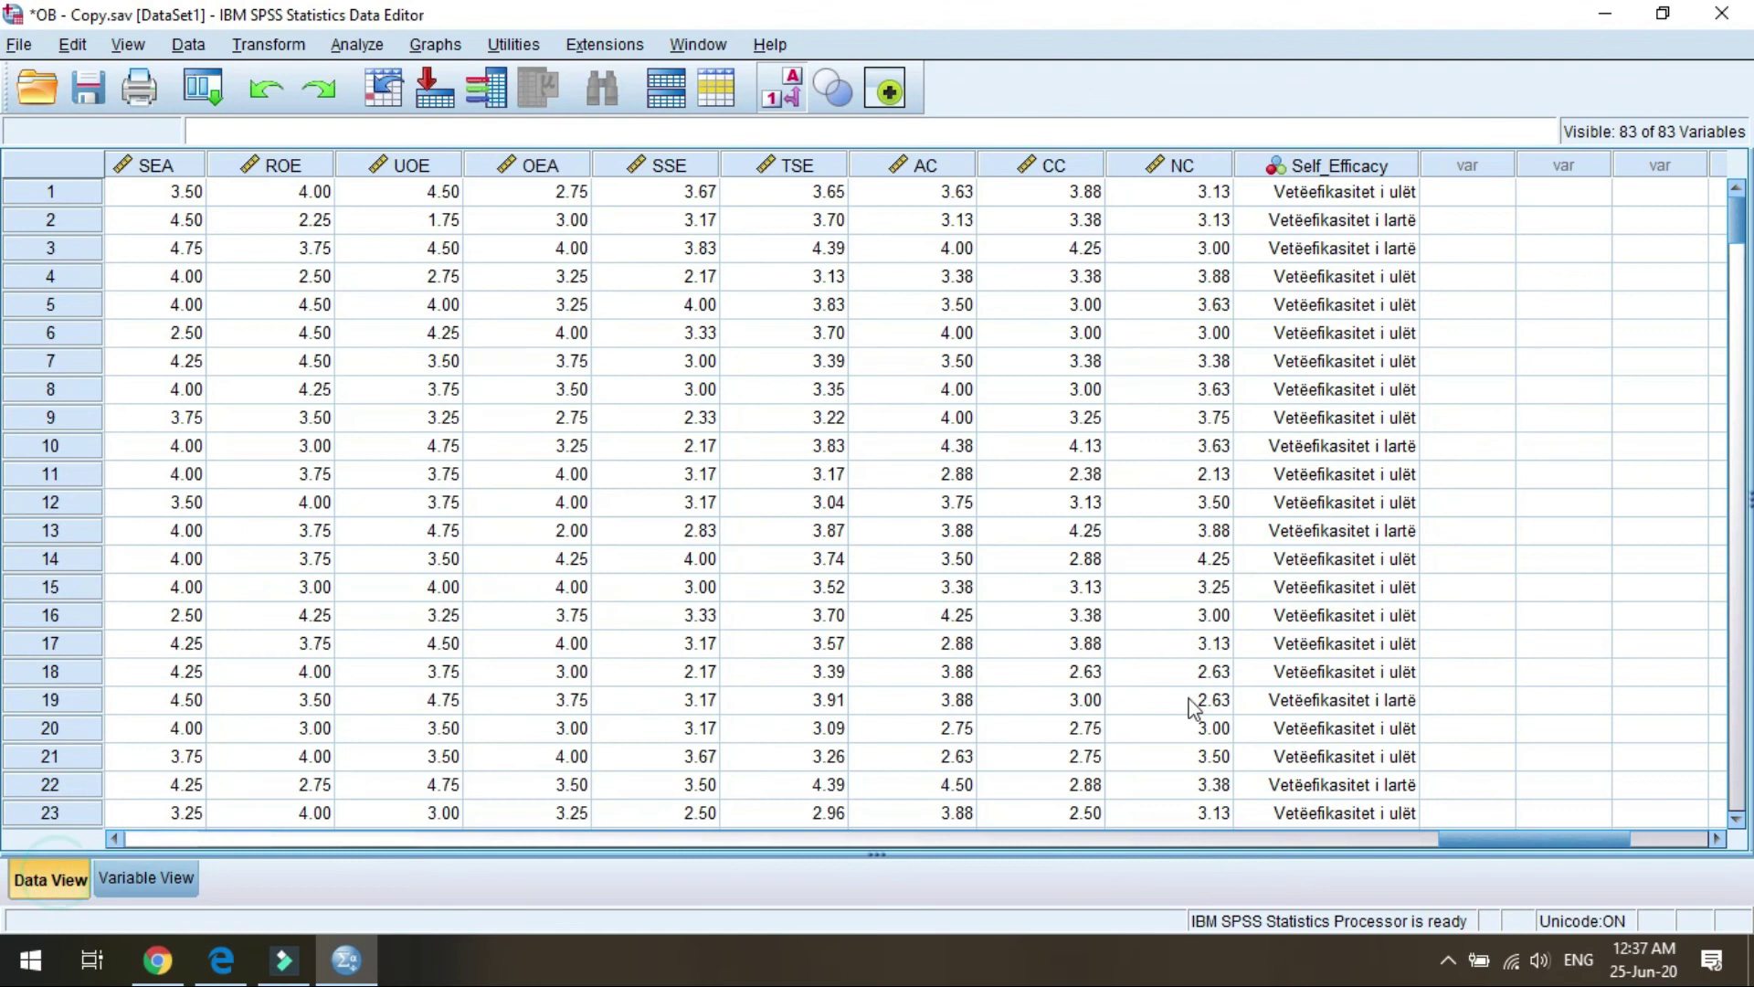
pyautogui.scroll(-11, 1446, 389)
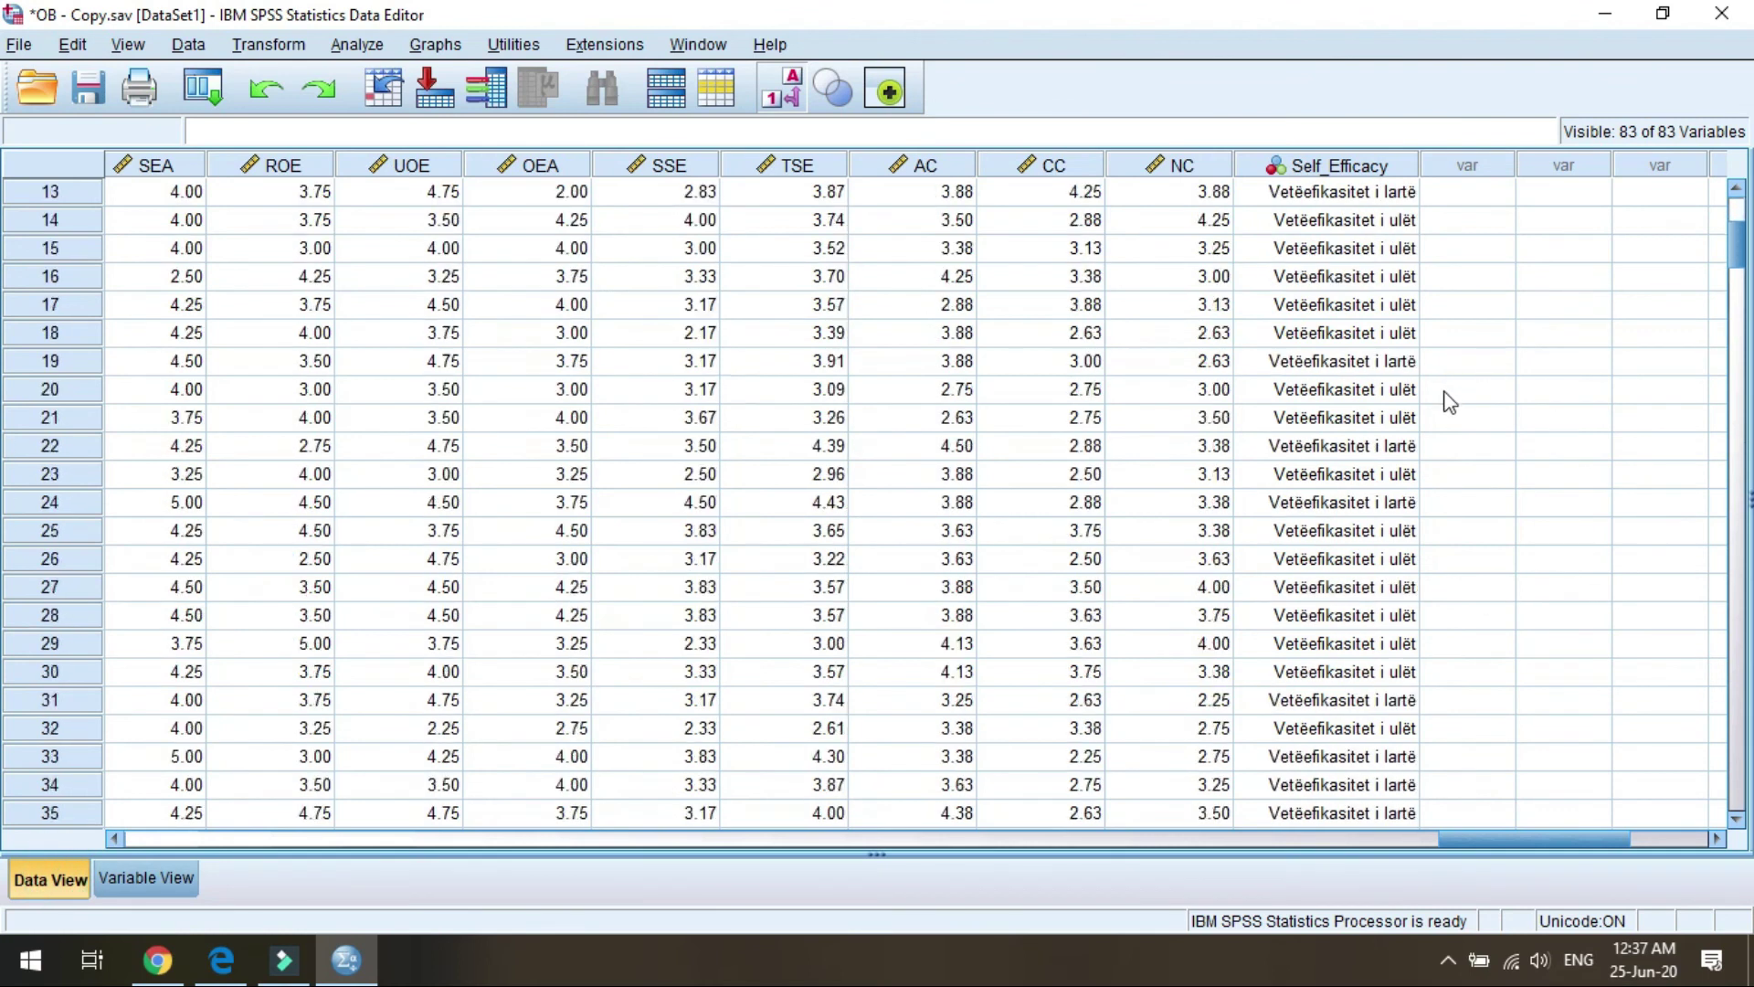
pyautogui.scroll(-7, 1435, 494)
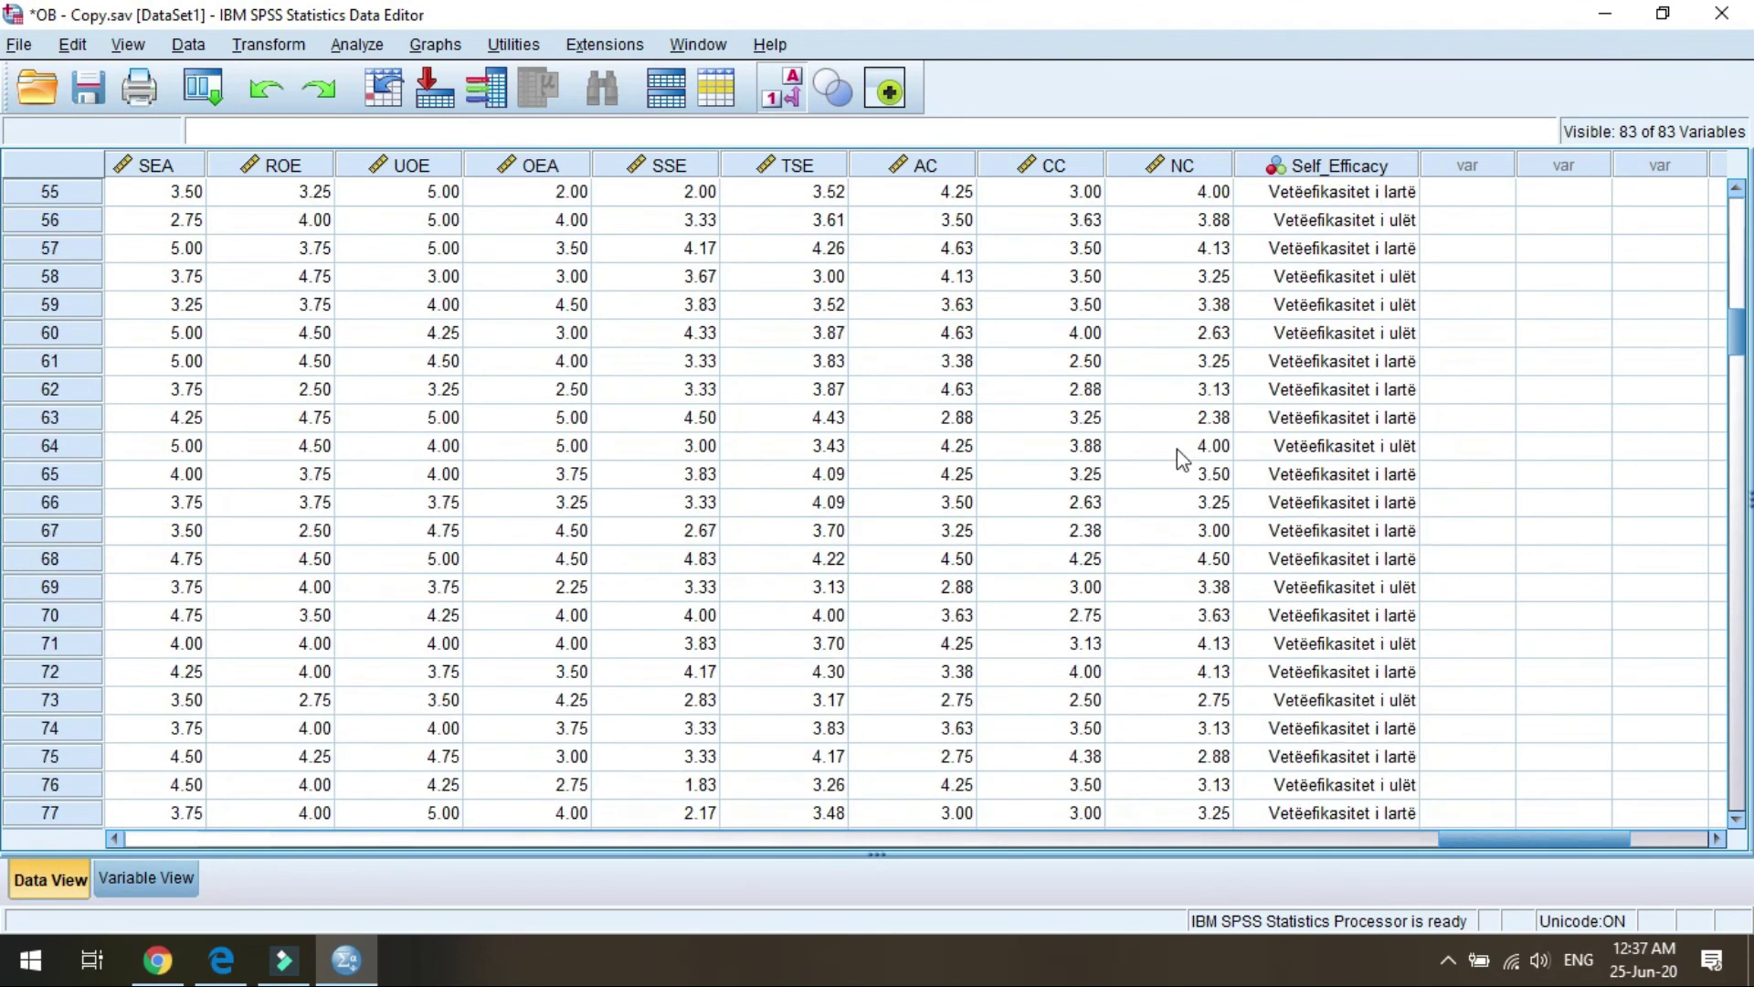
pyautogui.scroll(-10, 1453, 512)
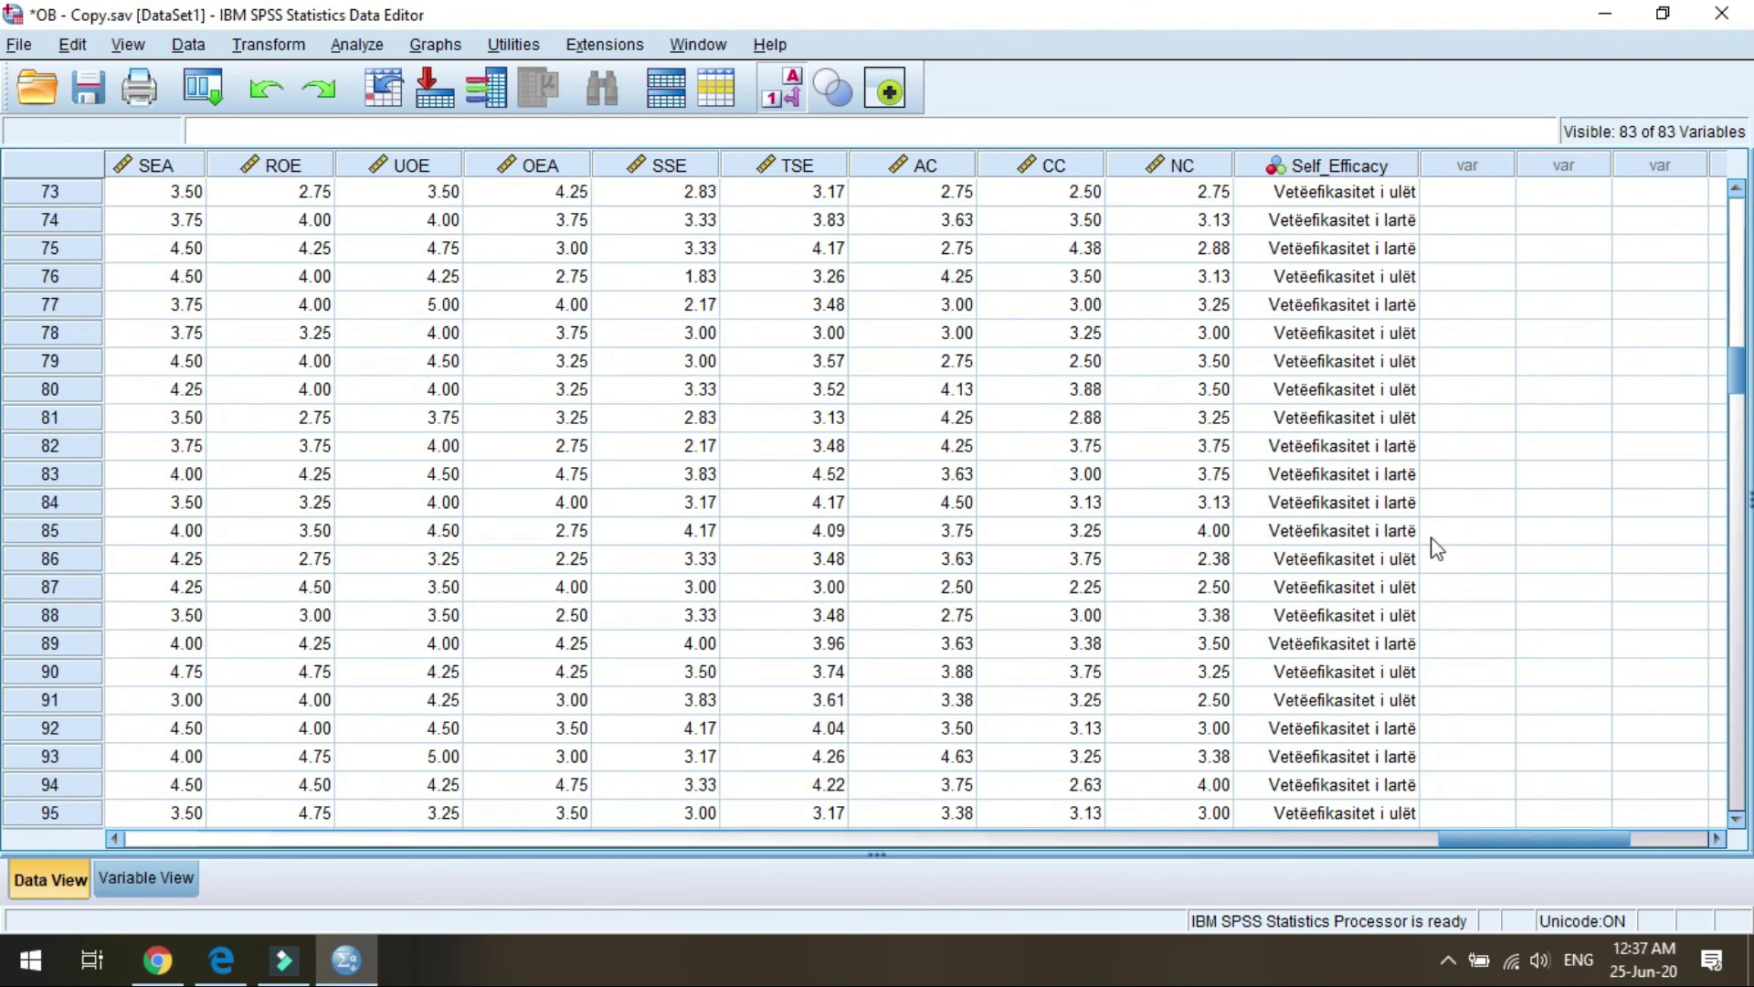
pyautogui.click(792, 96)
pyautogui.click(791, 96)
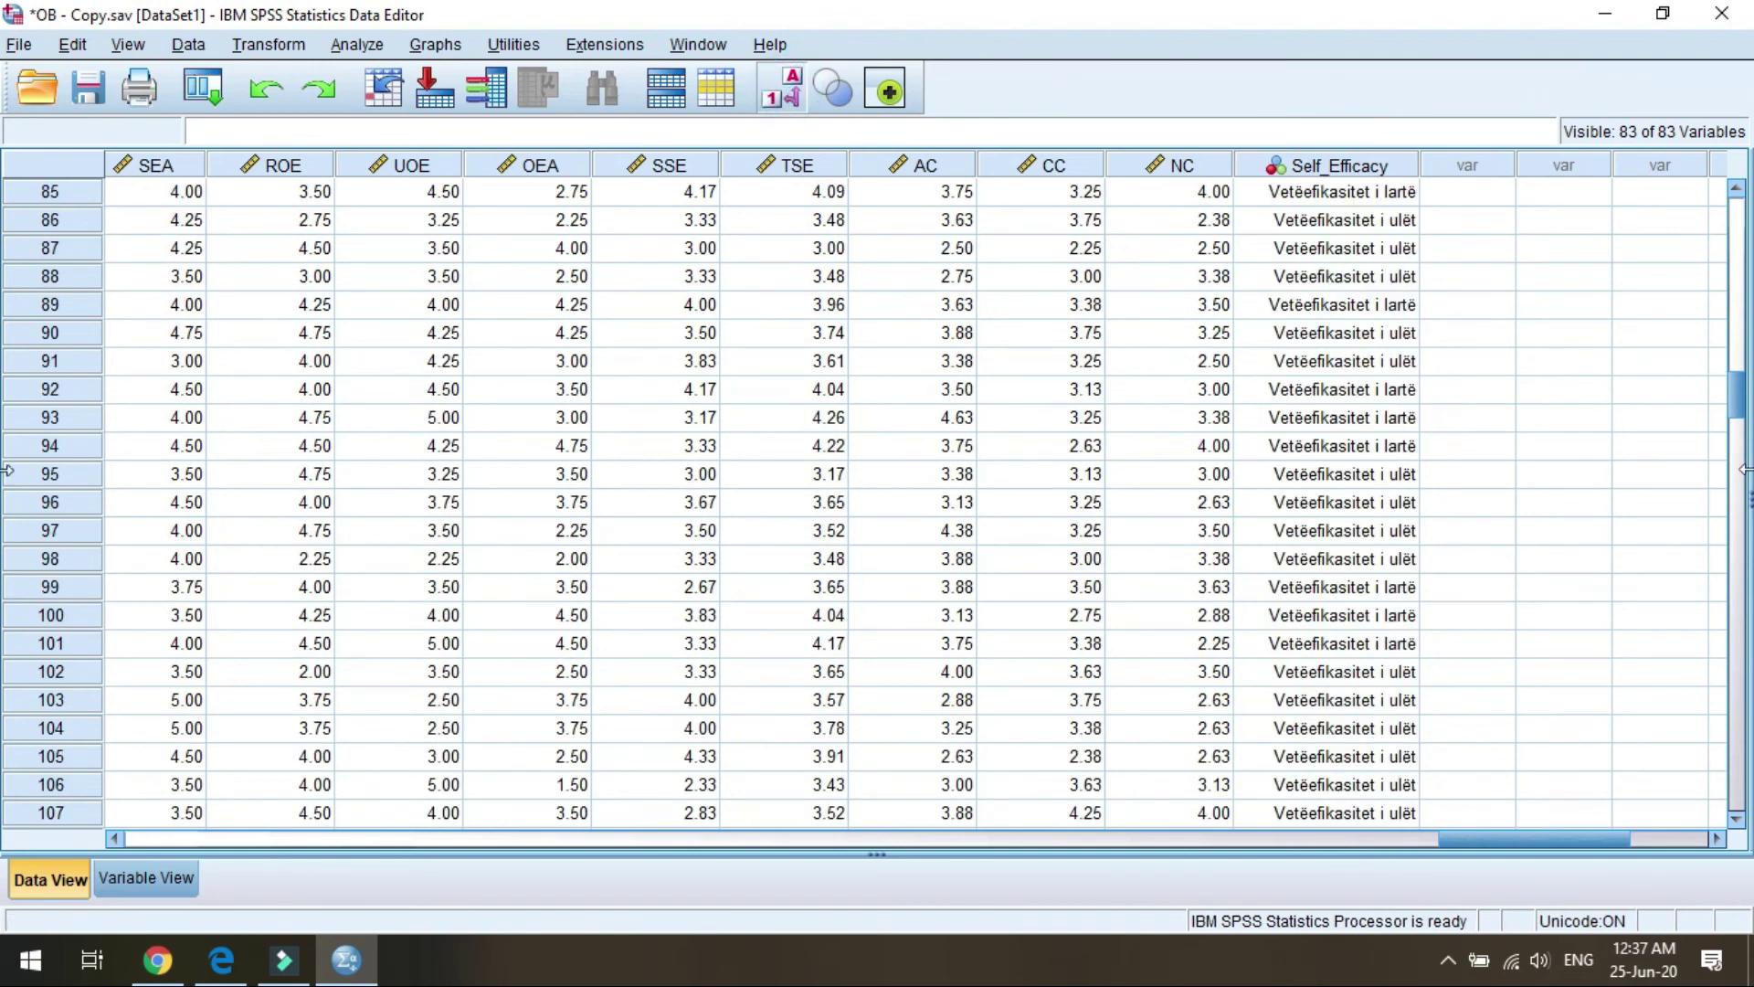
pyautogui.scroll(-20, 1617, 568)
pyautogui.scroll(-20, 1491, 573)
pyautogui.scroll(3, 1480, 592)
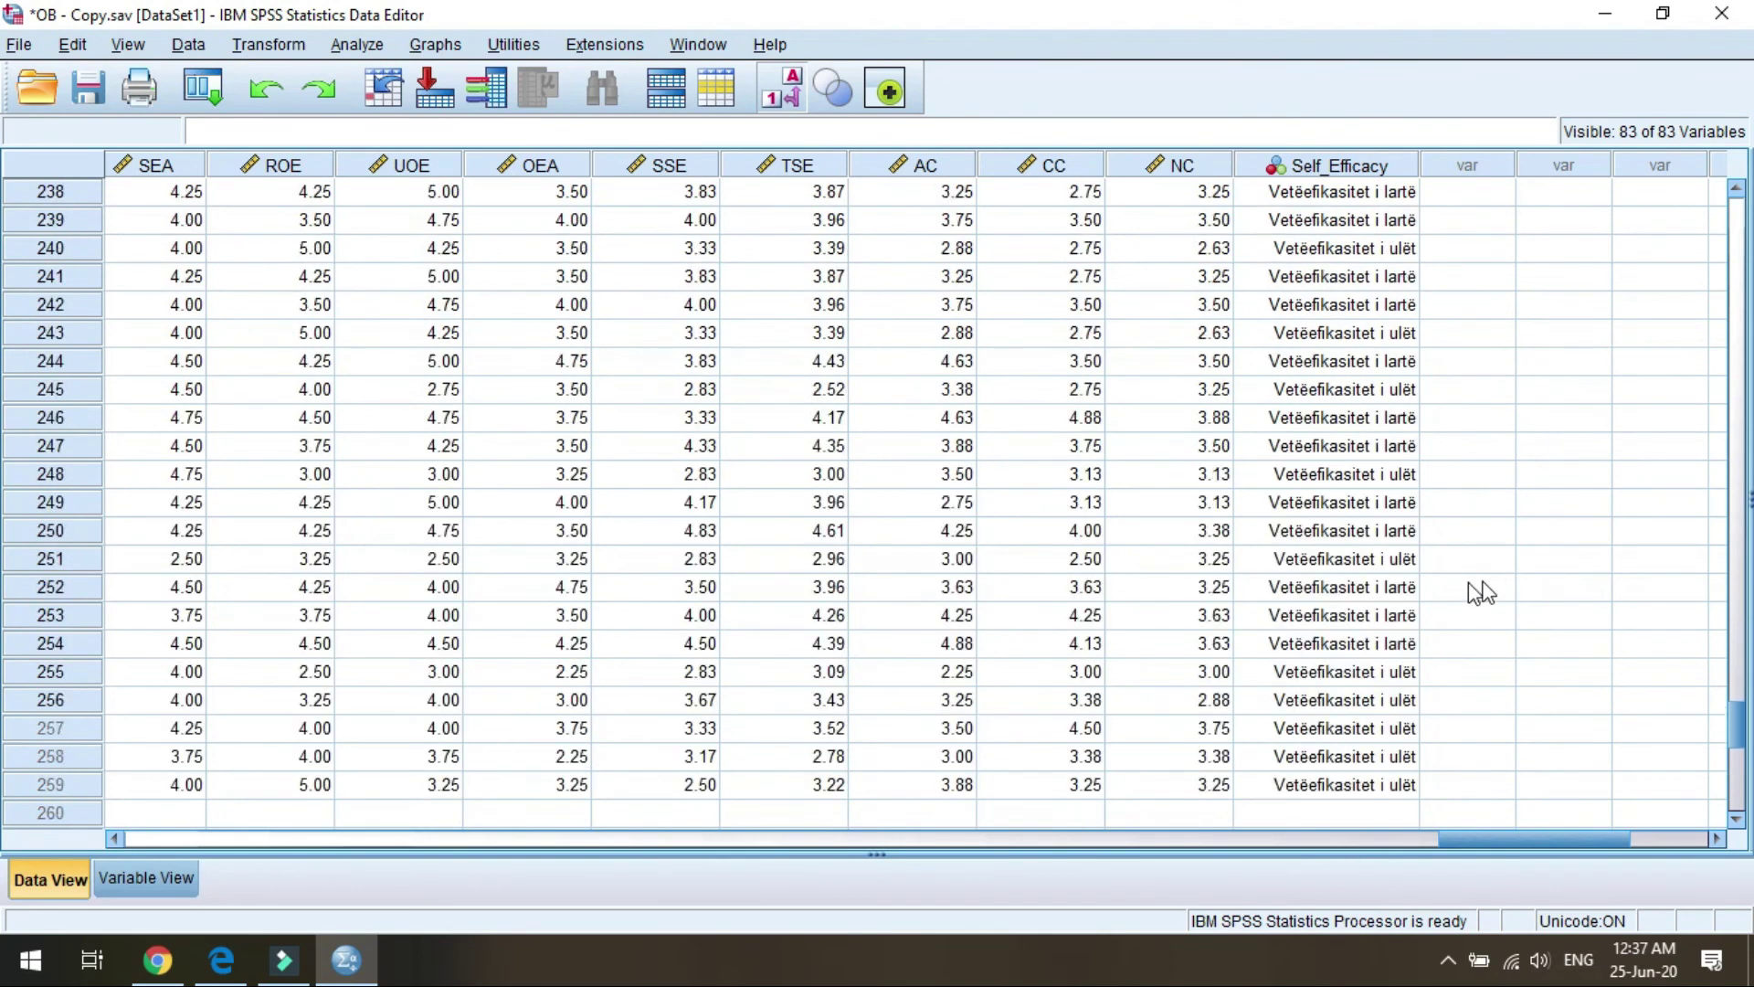
pyautogui.scroll(20, 1508, 589)
pyautogui.moveTo(1739, 506); pyautogui.dragTo(1741, 189)
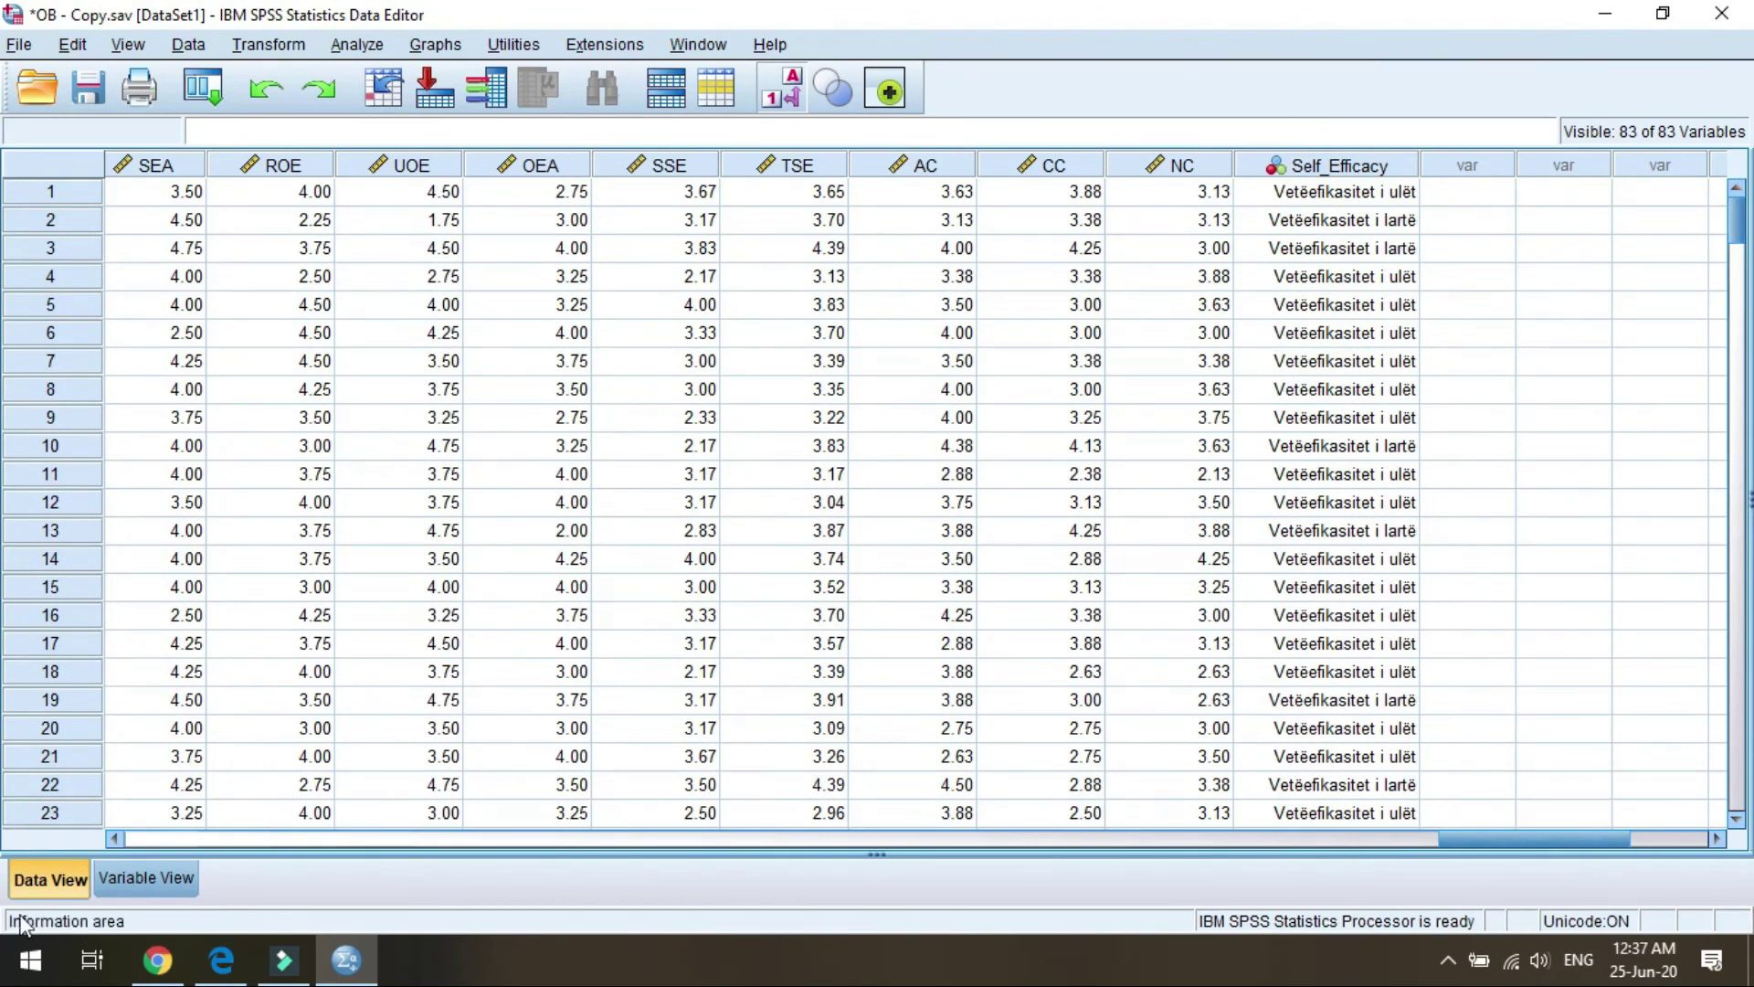
pyautogui.click(177, 877)
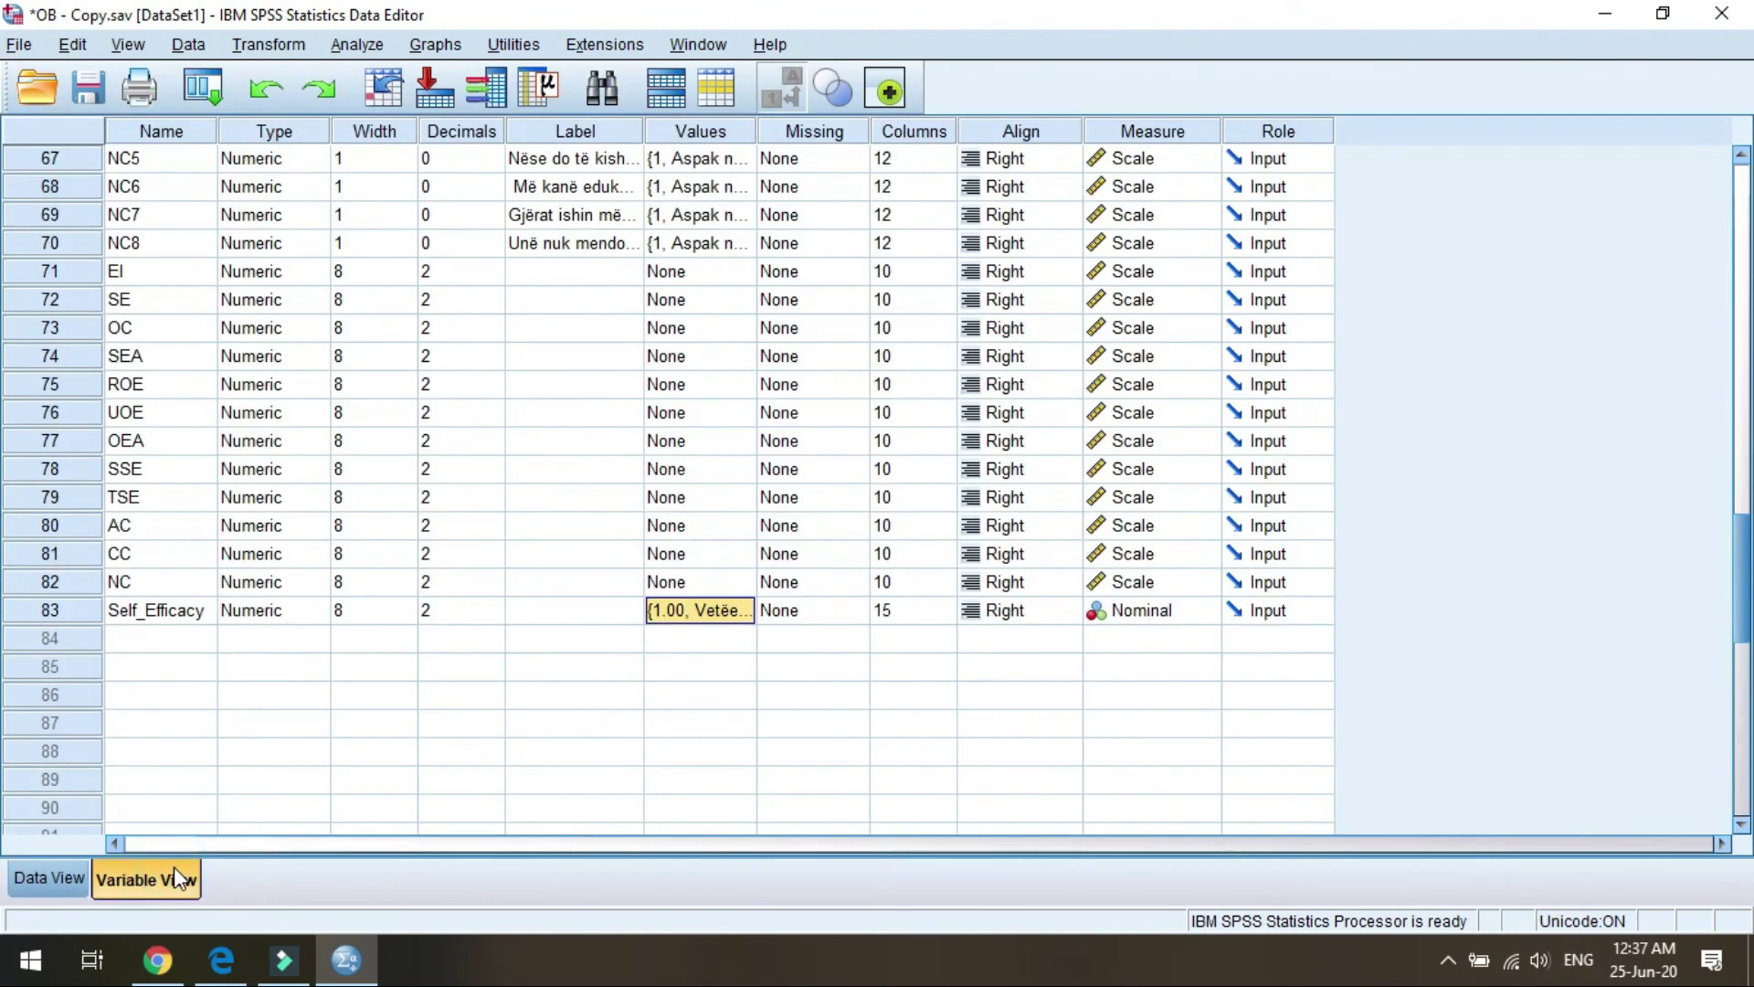